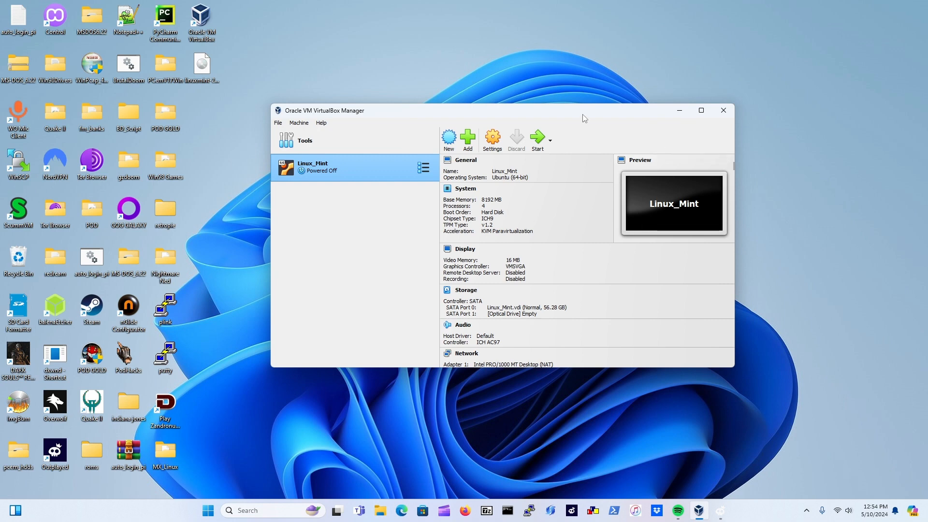
Create a new machine named Linux_Mint_EX, type Linux, version Ubuntu (64-bit)
{"action": "left_click", "coordinate": [449, 140]}
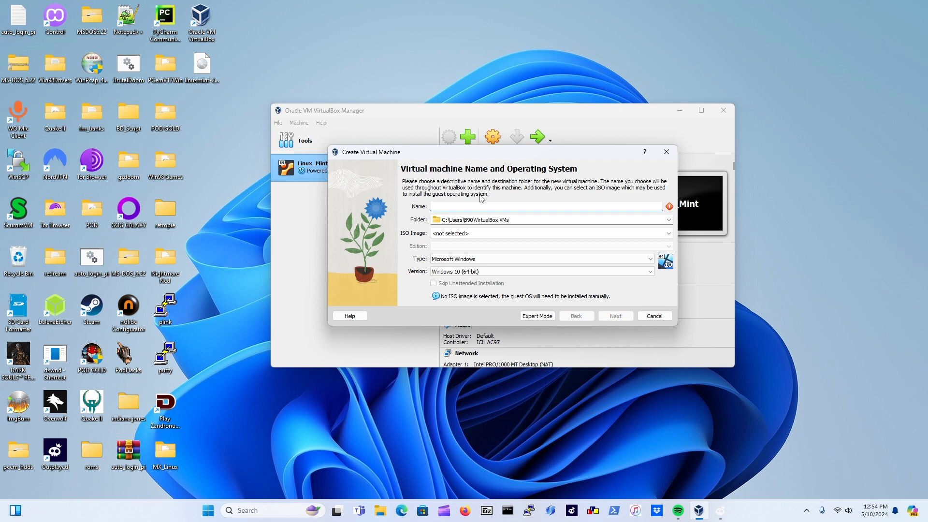
{"action": "type", "text": "Li"}
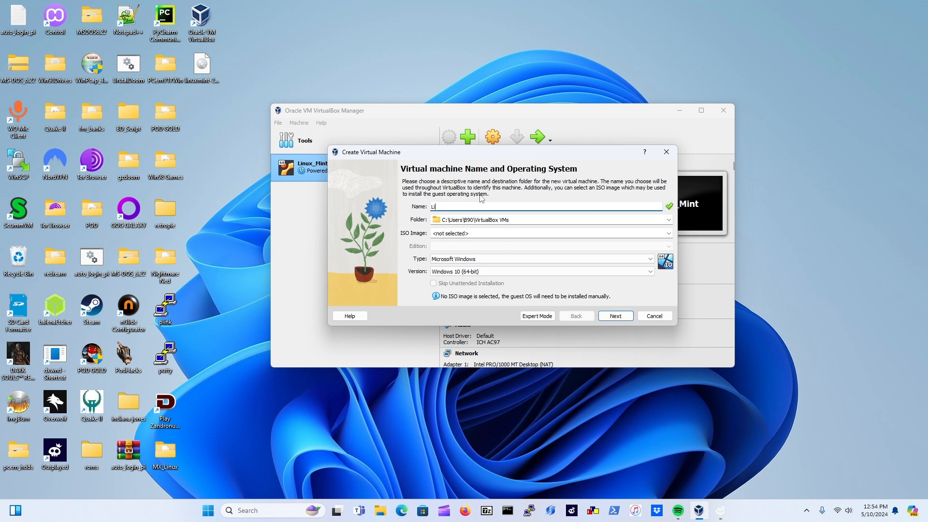
{"action": "type", "text": "nux"}
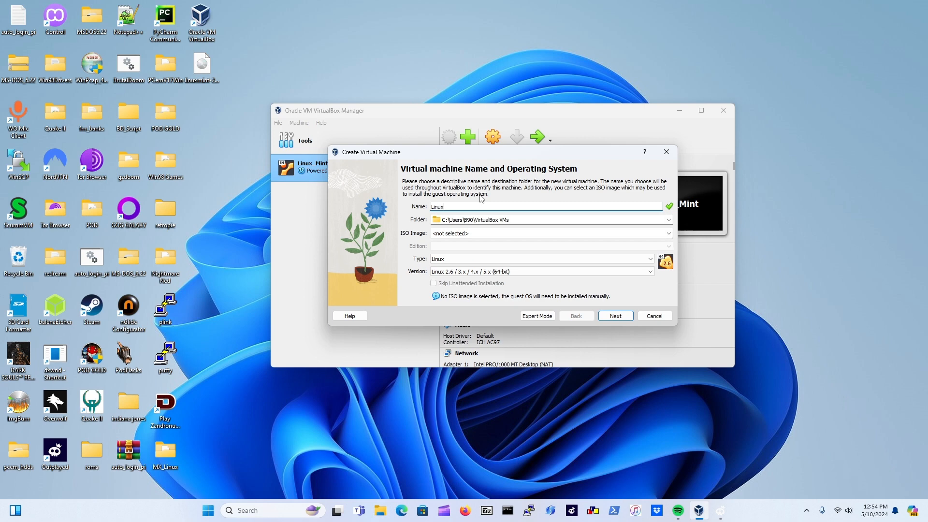
{"action": "type", "text": "_Mint_EX"}
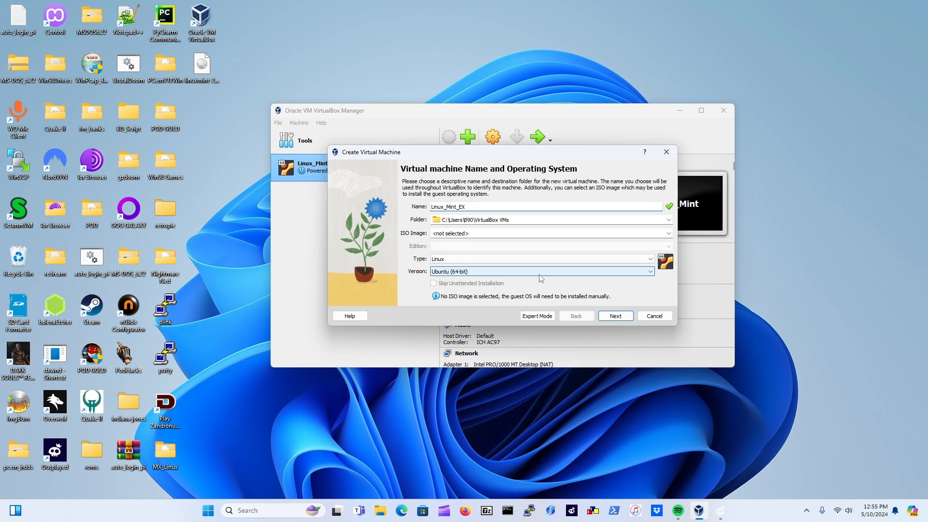
{"action": "left_click", "coordinate": [611, 316]}
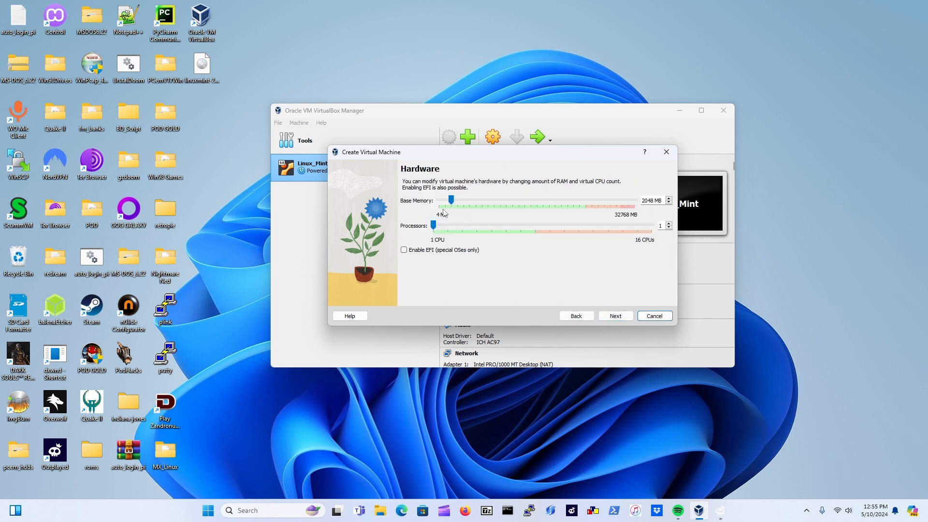
Allocate 8192 MB of base memory and 4 processors to the new machine
{"action": "left_click_drag", "start_coordinate": [452, 200], "coordinate": [488, 204]}
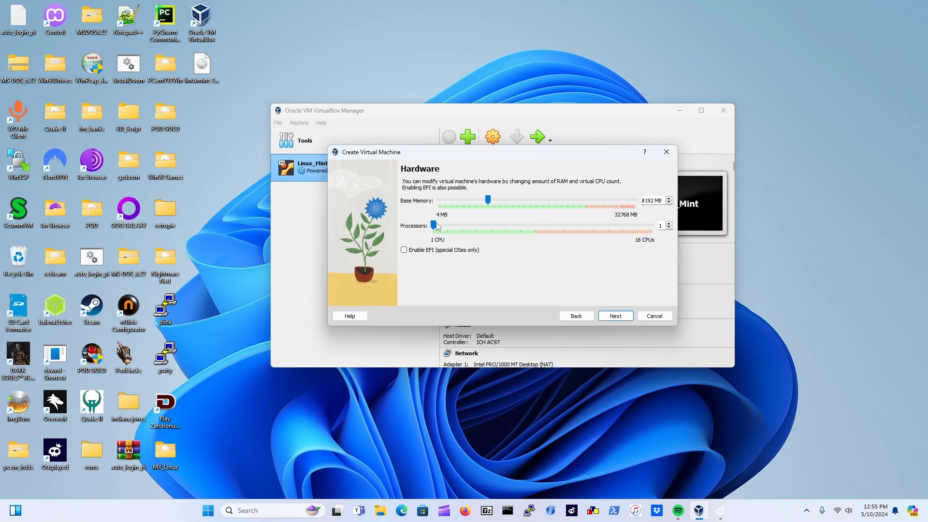
{"action": "left_click_drag", "start_coordinate": [433, 226], "coordinate": [474, 230]}
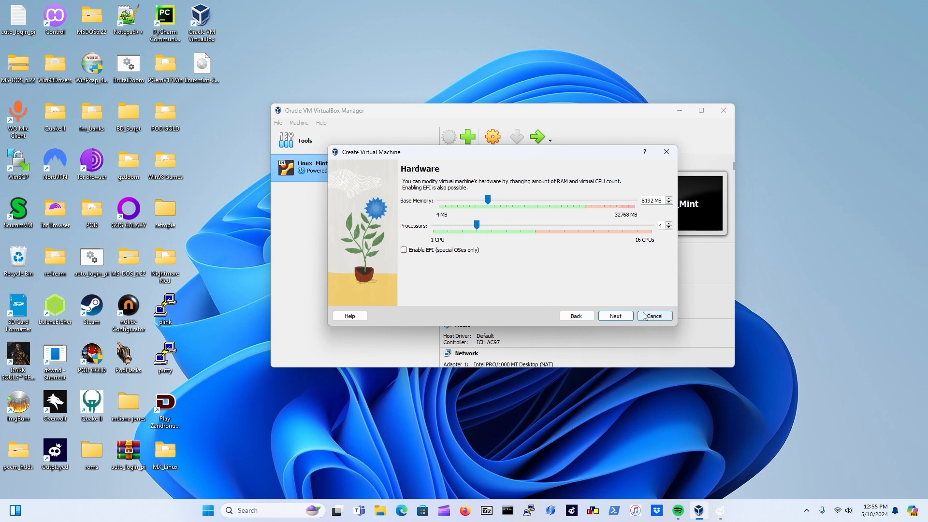
{"action": "left_click", "coordinate": [628, 317]}
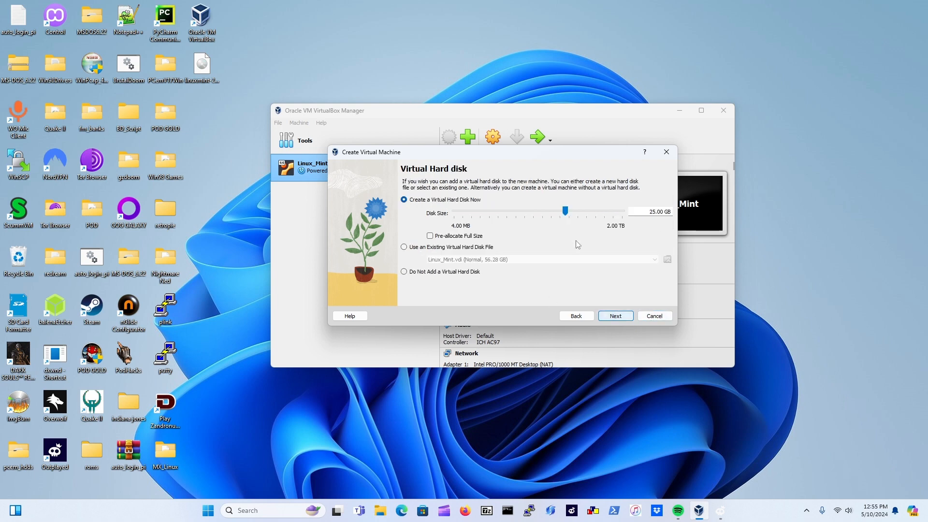
Size the new virtual hard disk to 100.97 GB and complete the machine's creation
{"action": "left_click_drag", "start_coordinate": [565, 212], "coordinate": [584, 216]}
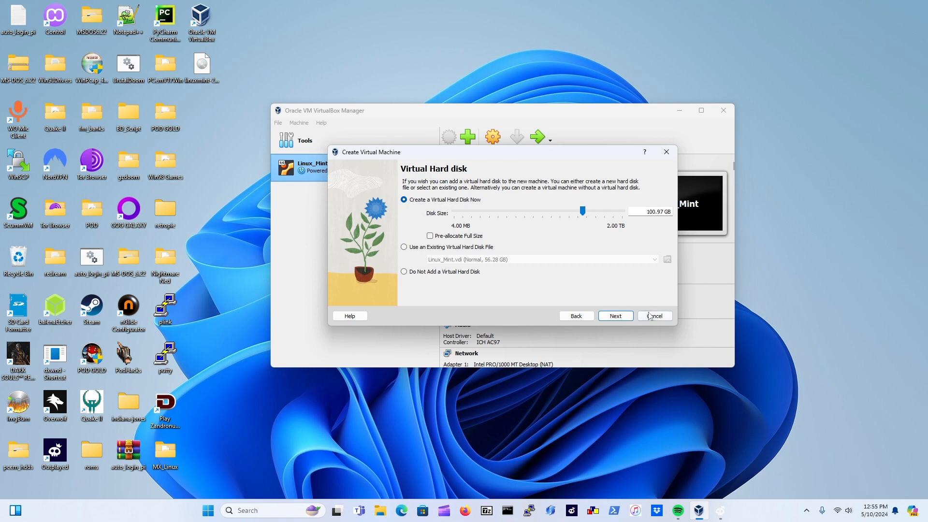
{"action": "left_click", "coordinate": [626, 317]}
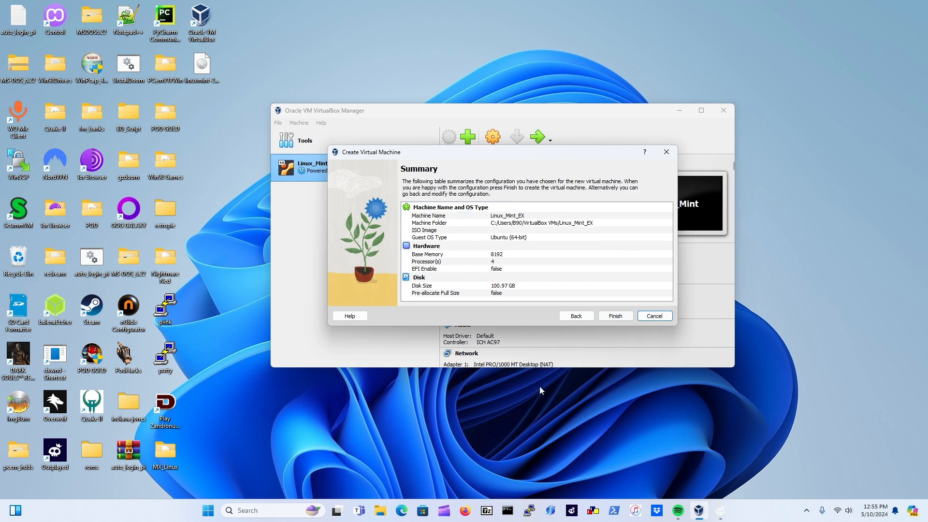
{"action": "left_click", "coordinate": [621, 318]}
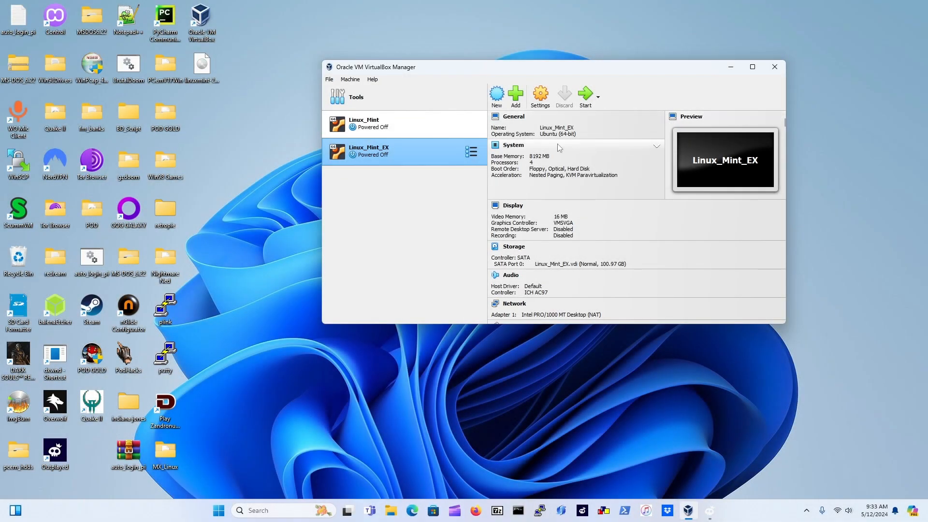
In Storage settings, attach Host Drive 'F:' as a new optical drive on Controller: SATA
{"action": "left_click", "coordinate": [548, 99]}
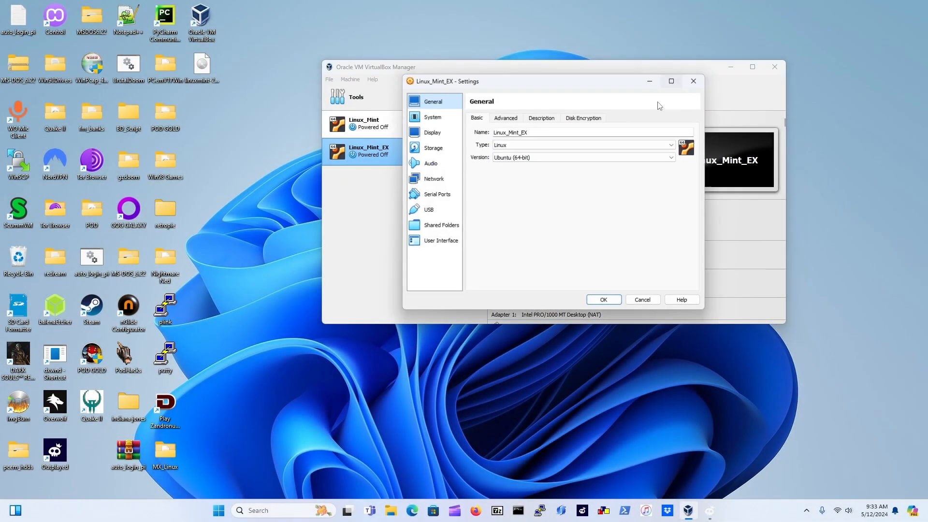
{"action": "left_click", "coordinate": [449, 151]}
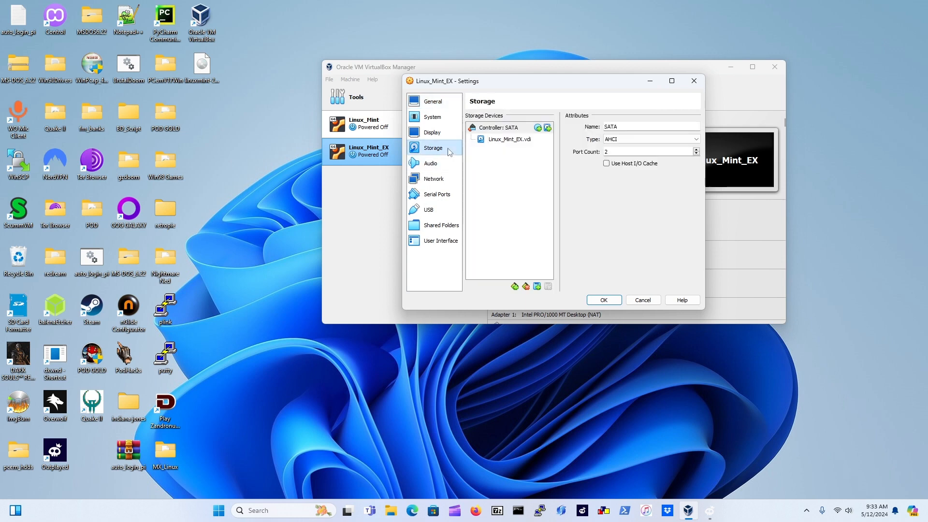
{"action": "left_click", "coordinate": [538, 128]}
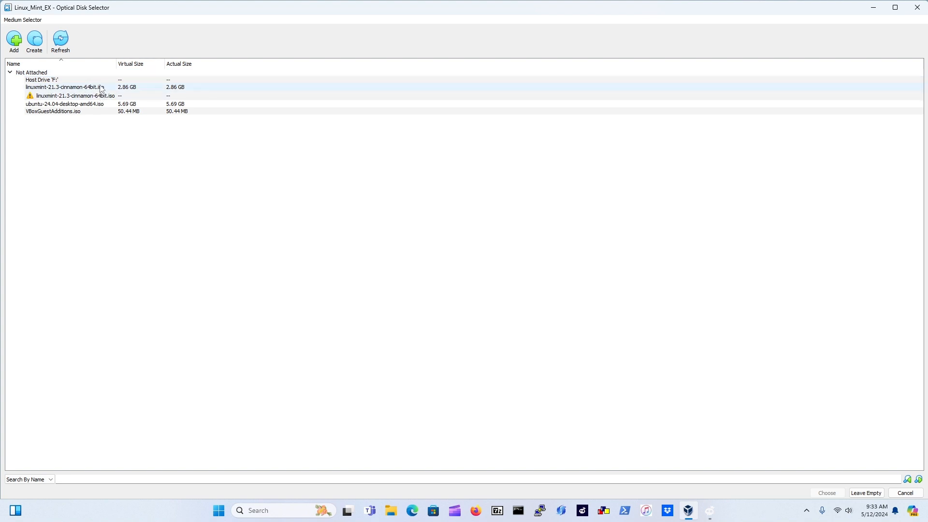
{"action": "double_click", "coordinate": [55, 81]}
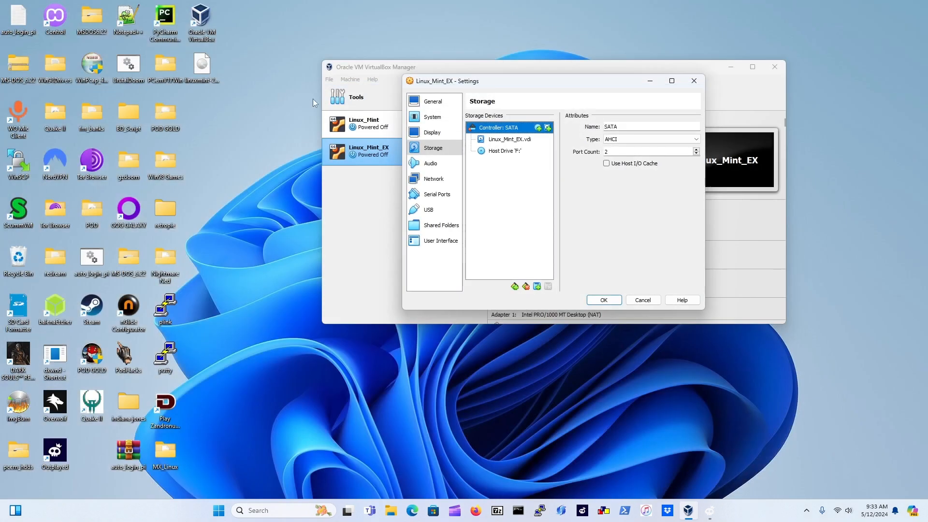
{"action": "left_click", "coordinate": [514, 153]}
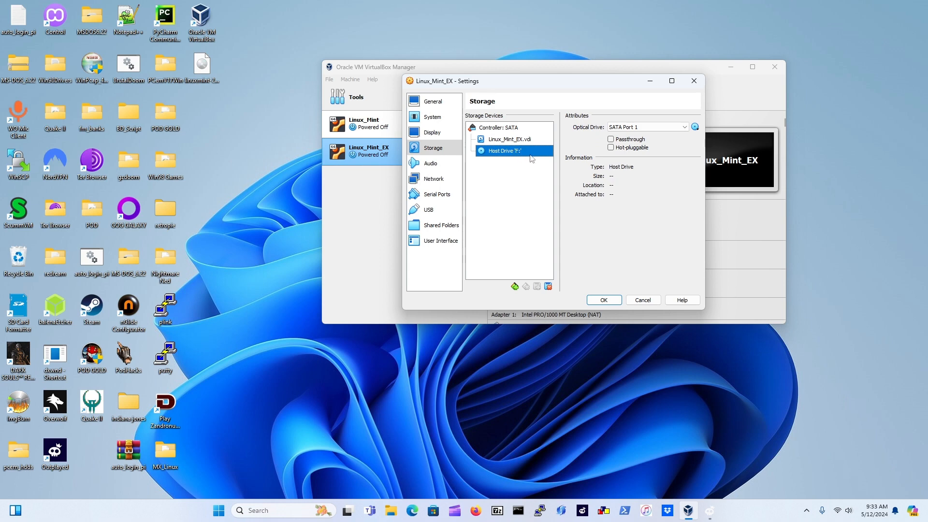
{"action": "left_click", "coordinate": [695, 127]}
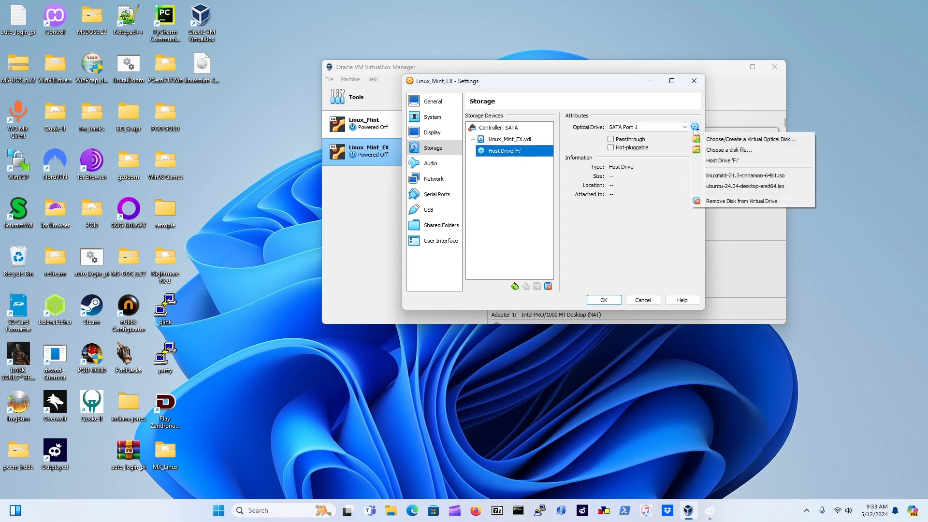
Load linuxmint-21.3-cinnamon-64bit.iso from the Desktop into the optical drive
{"action": "left_click", "coordinate": [725, 150]}
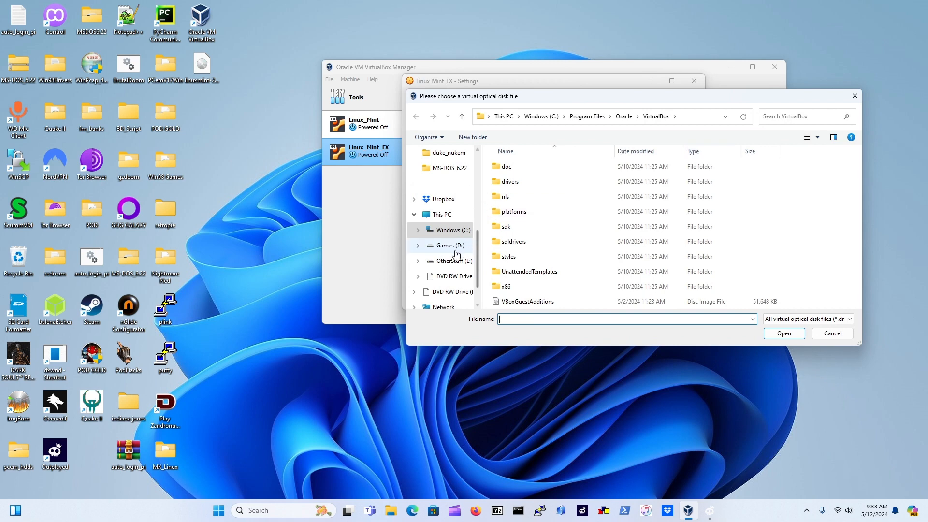
{"action": "scroll", "coordinate": [455, 231], "scroll_direction": "up", "scroll_amount": 5}
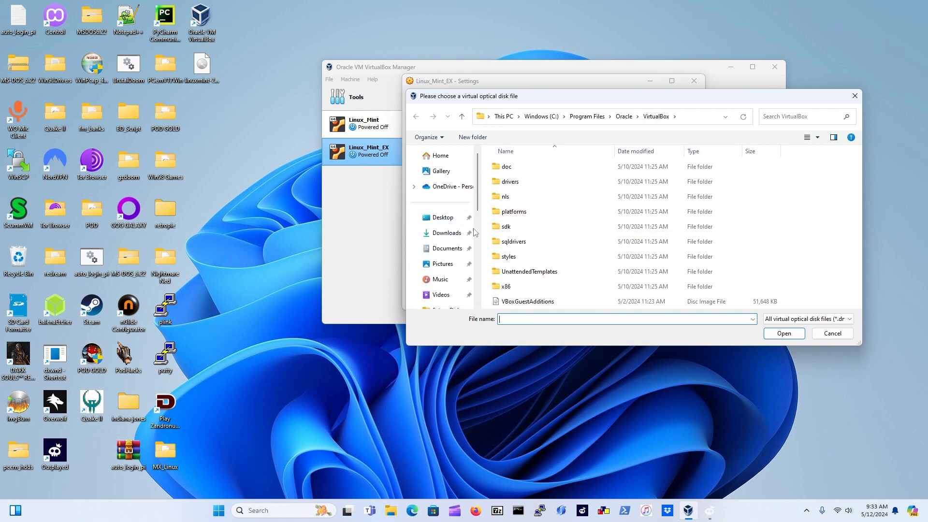
{"action": "left_click", "coordinate": [462, 218]}
{"action": "scroll", "coordinate": [541, 273], "scroll_direction": "down", "scroll_amount": 4}
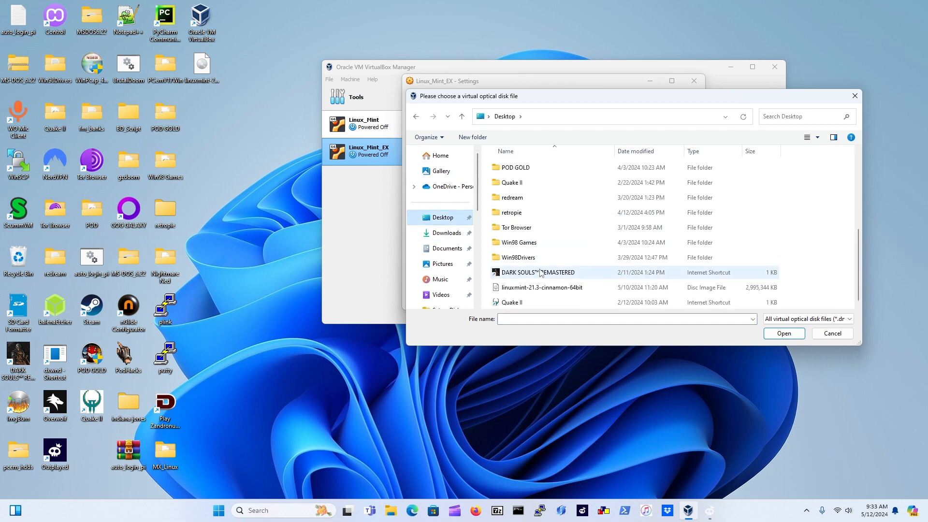
{"action": "double_click", "coordinate": [576, 288]}
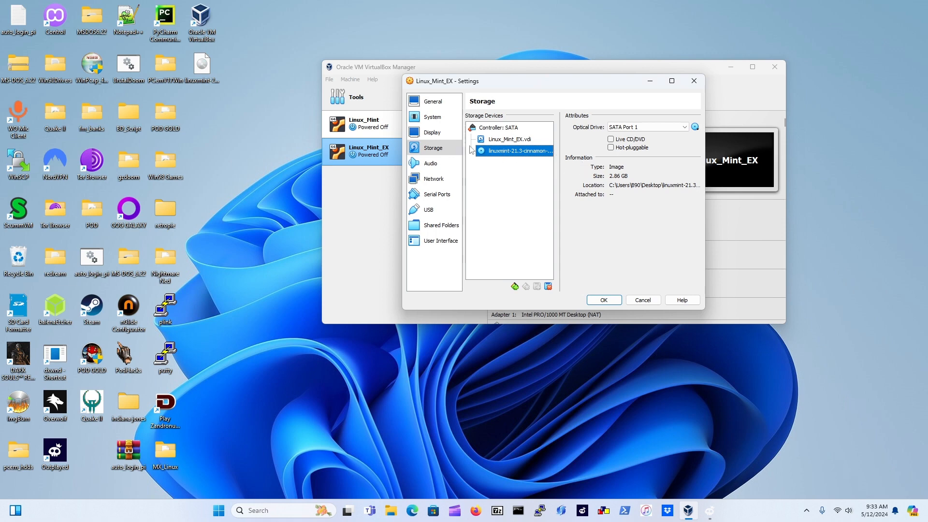
In System > Motherboard, move Optical above Floppy in the boot order and save
{"action": "left_click", "coordinate": [448, 119]}
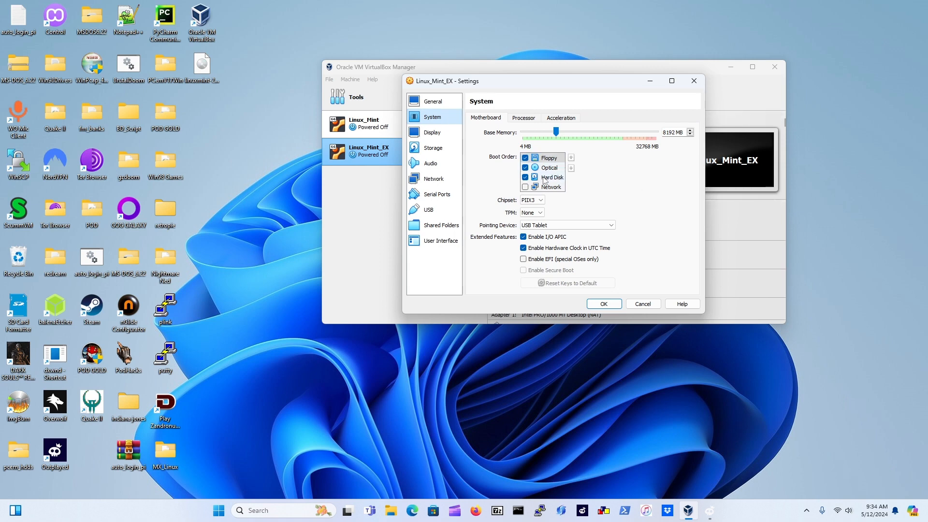
{"action": "left_click", "coordinate": [525, 158]}
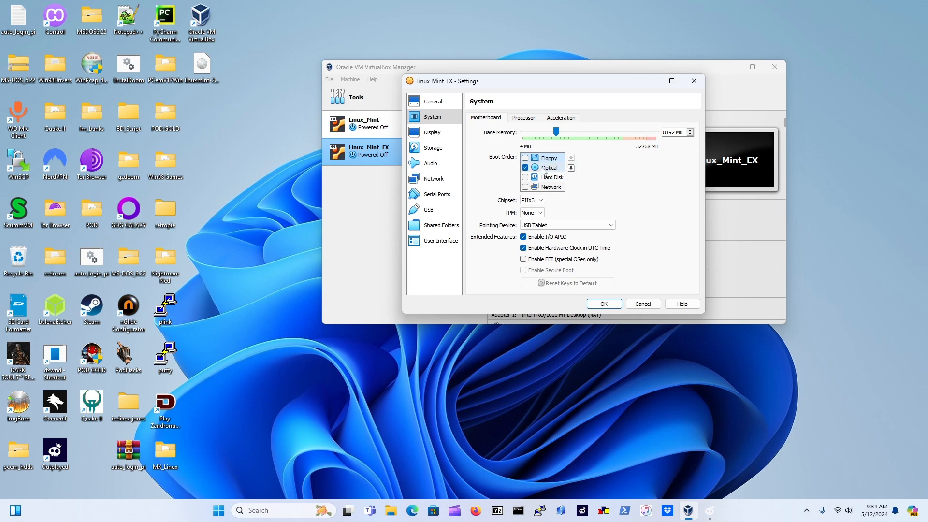
{"action": "left_click", "coordinate": [545, 169]}
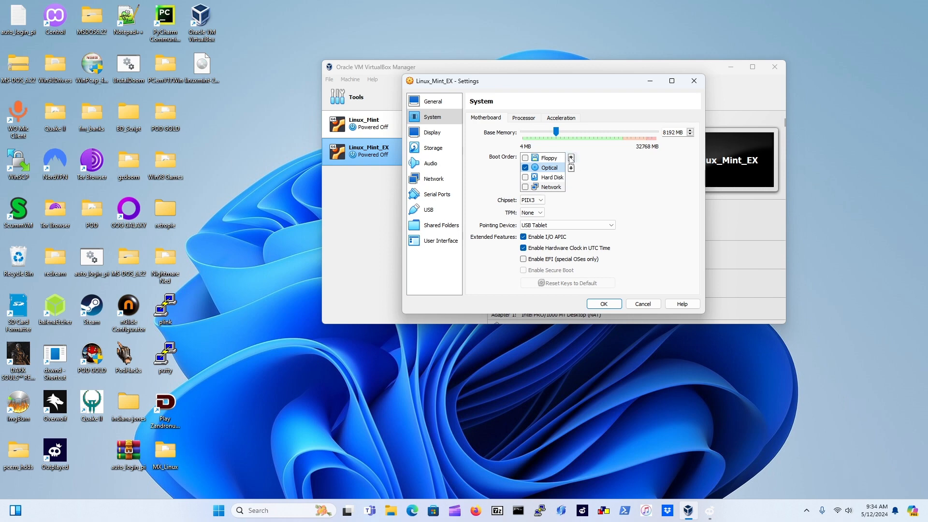
{"action": "left_click", "coordinate": [571, 158]}
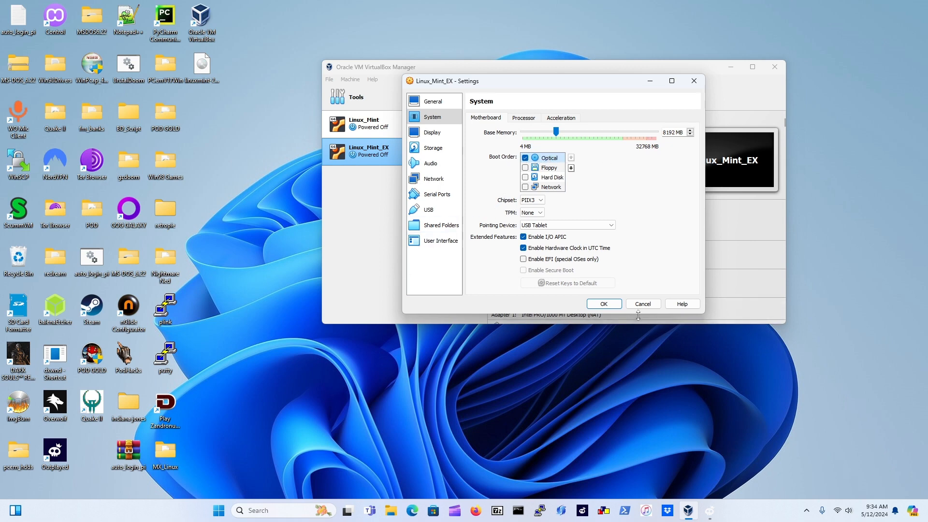
{"action": "left_click", "coordinate": [613, 308]}
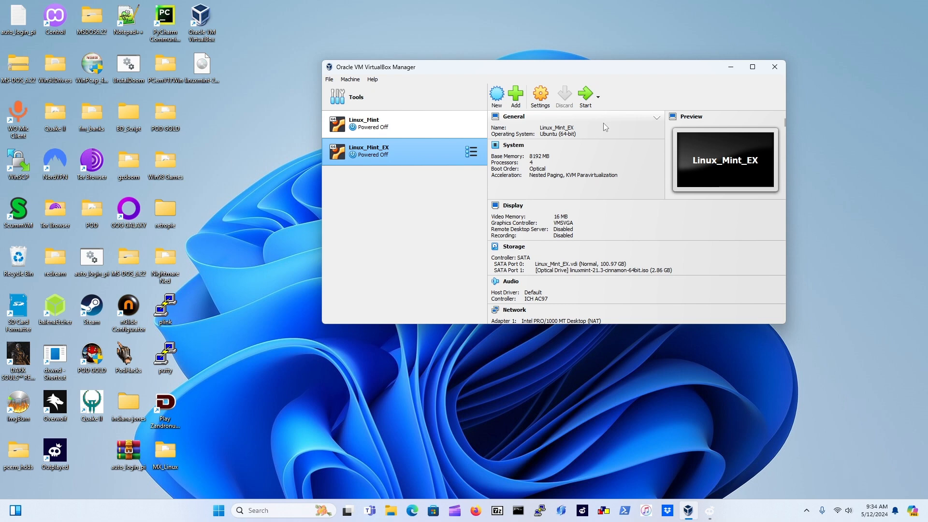
Start Linux_Mint_EX and highlight OEM install (for manufacturers) on the Linux Mint boot menu
{"action": "left_click", "coordinate": [587, 105]}
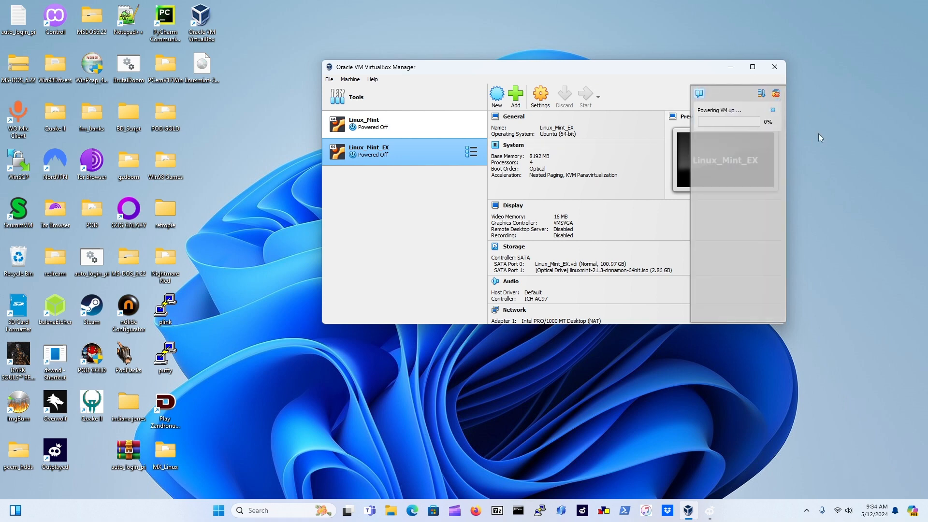
{"action": "left_click", "coordinate": [735, 67]}
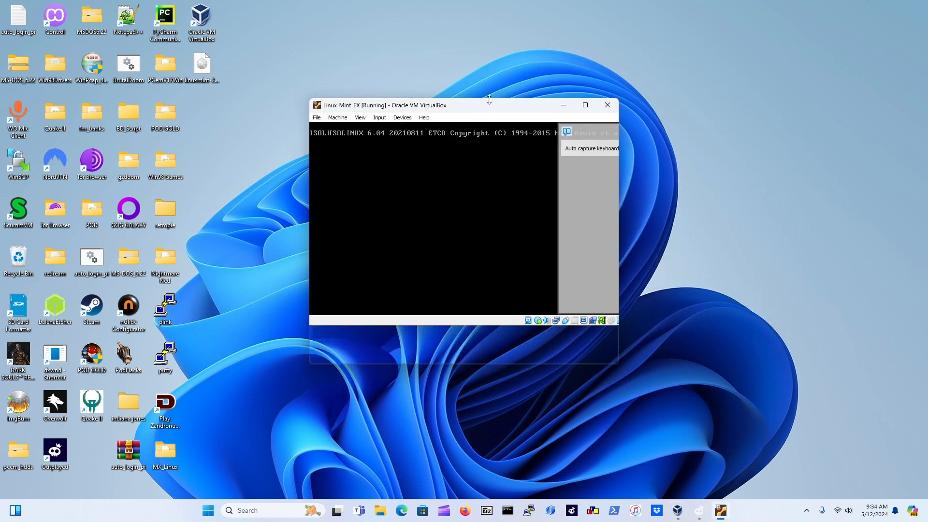
{"action": "left_click_drag", "start_coordinate": [498, 107], "coordinate": [555, 87]}
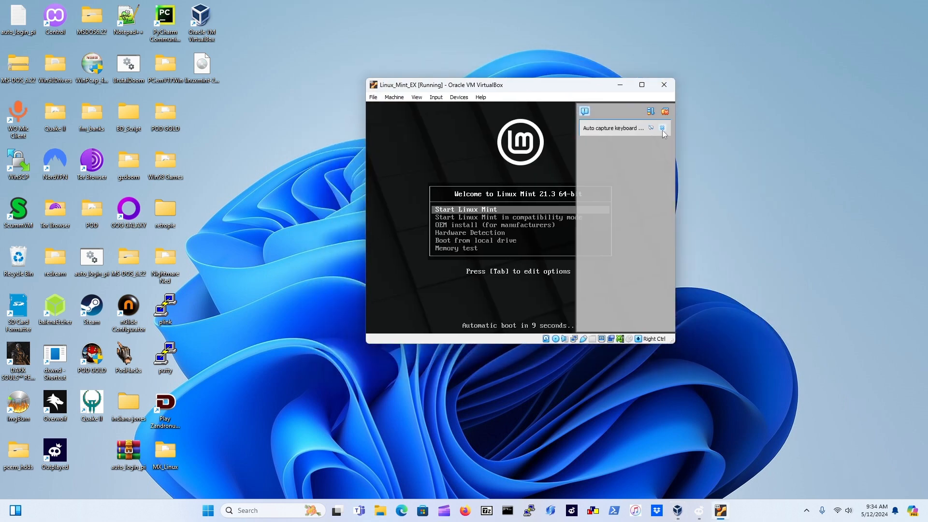
{"action": "left_click", "coordinate": [662, 128]}
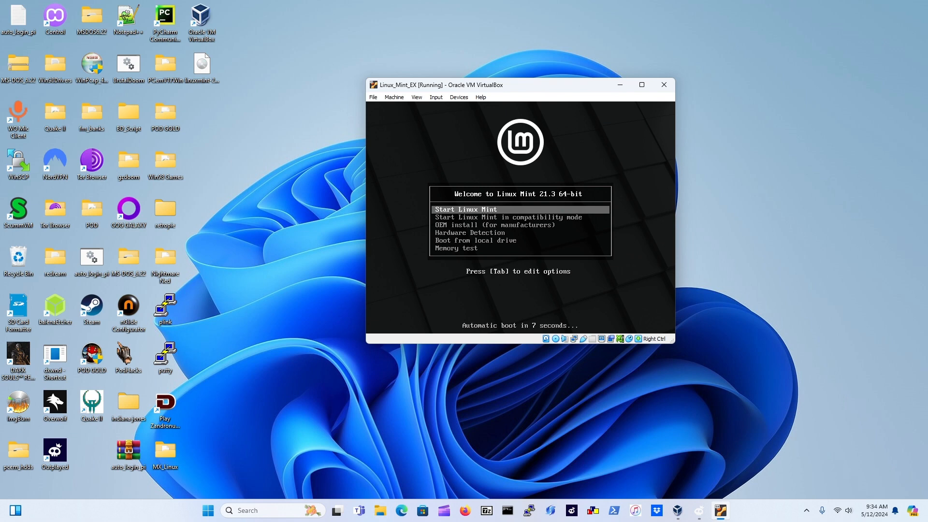
{"action": "key", "text": "Down"}
{"action": "key", "text": "Down"}
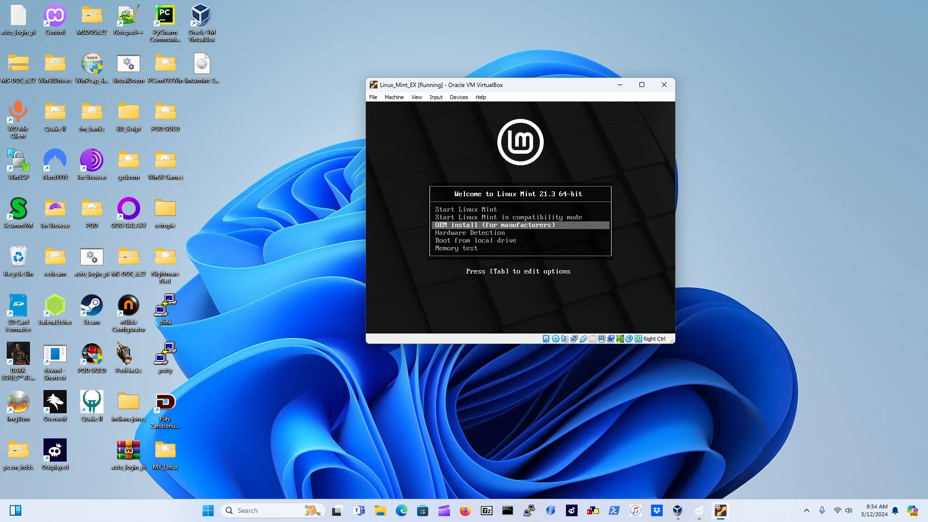
Boot the OEM install entry and dismiss the mouse integration notice while the installer loads
{"action": "key", "text": "Return"}
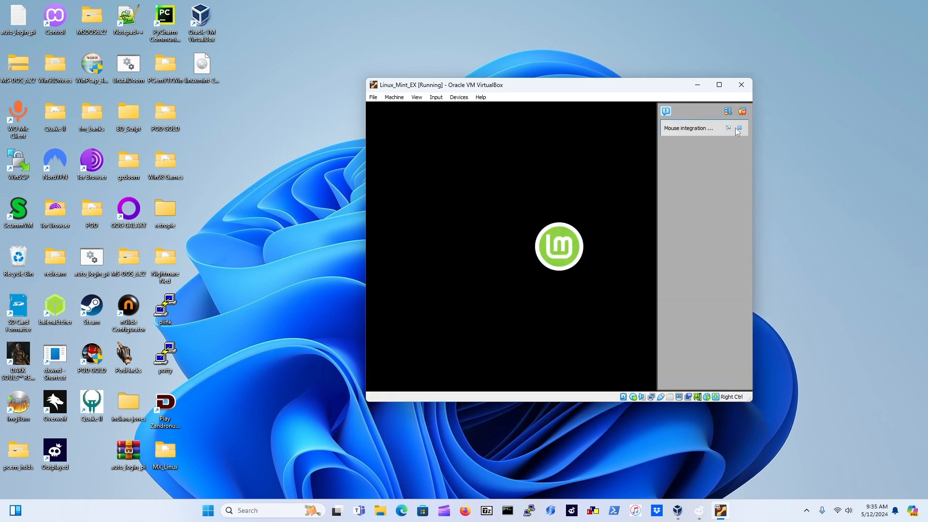
{"action": "left_click", "coordinate": [739, 129]}
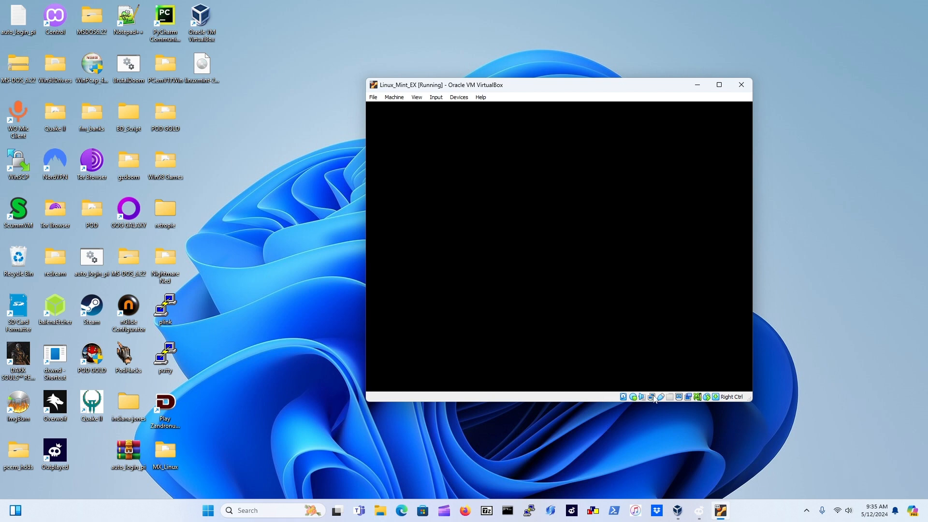
{"action": "mouse_move", "coordinate": [653, 398]}
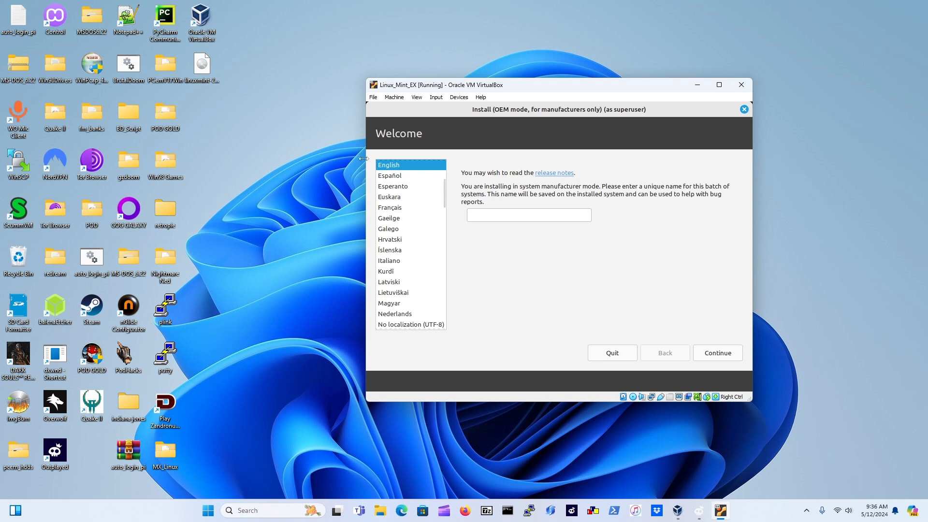
Keep English and the default keyboard layout, and skip installing multimedia codecs
{"action": "left_click", "coordinate": [730, 352]}
{"action": "left_click", "coordinate": [731, 354]}
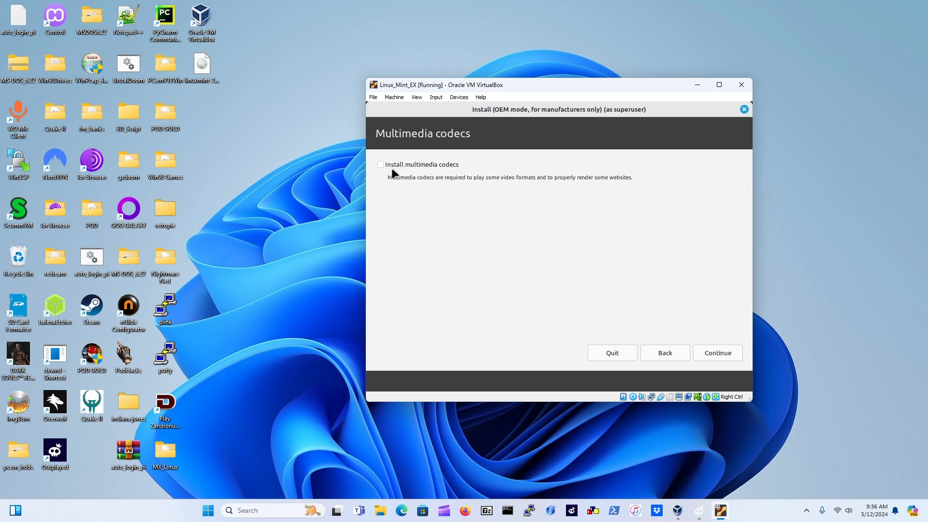
{"action": "left_click", "coordinate": [724, 354]}
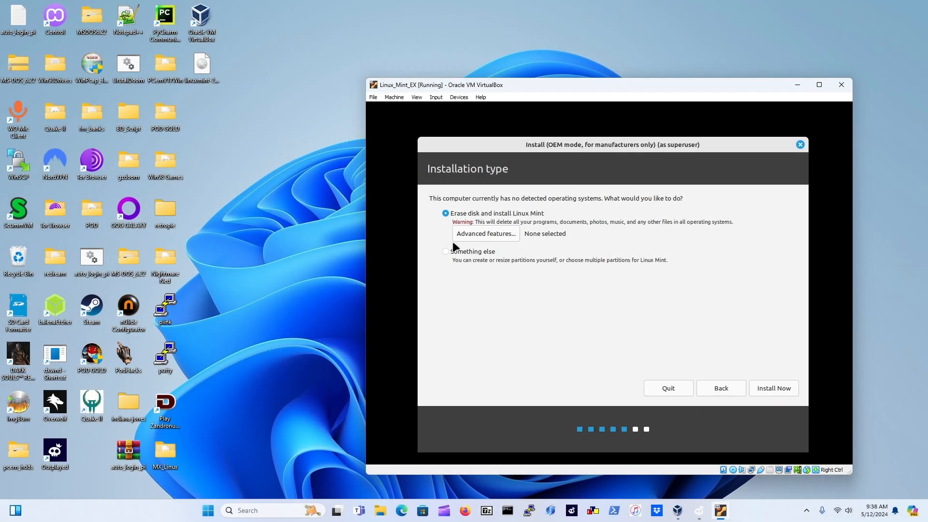
Choose Erase disk, confirm the partition changes, and keep New York as the location
{"action": "left_click", "coordinate": [773, 390]}
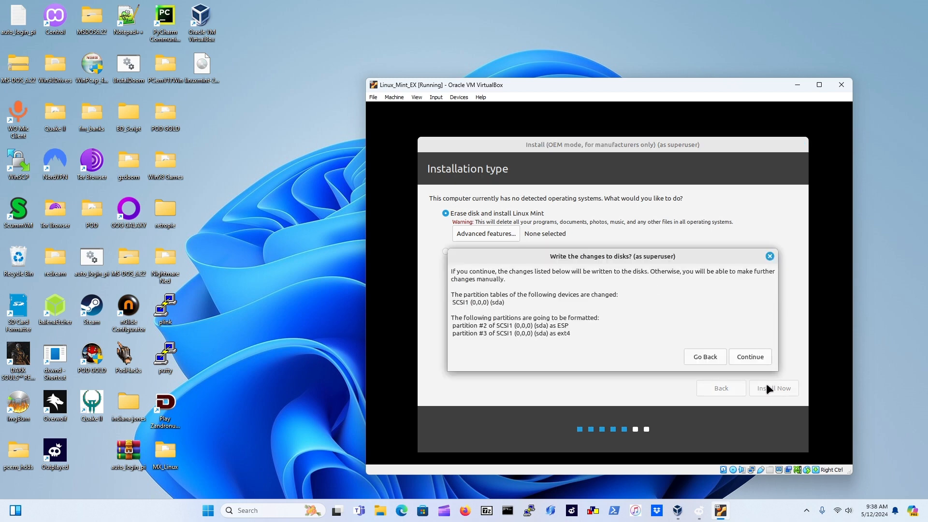
{"action": "left_click", "coordinate": [757, 360]}
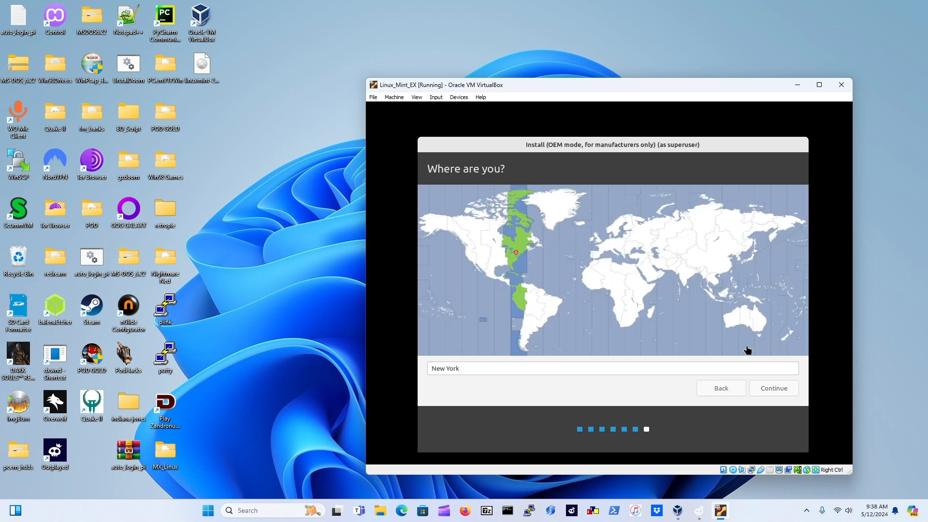
{"action": "left_click", "coordinate": [777, 387]}
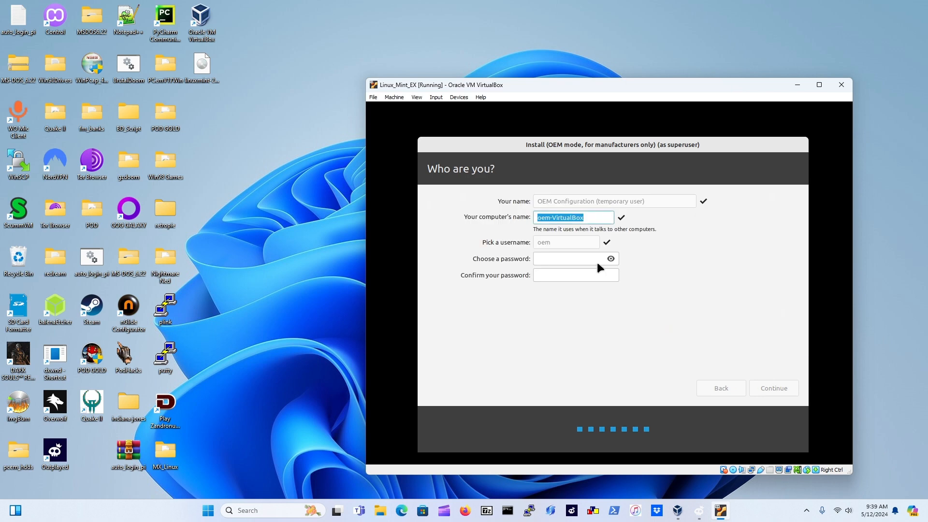
Replace the default computer name with BIN90
{"action": "left_click", "coordinate": [600, 218]}
{"action": "triple_click", "coordinate": [596, 217]}
{"action": "type", "text": "Bl"}
{"action": "type", "text": "N"}
{"action": "type", "text": "9"}
{"action": "type", "text": "0"}
Enter and confirm the account password, then let the installation run to completion
{"action": "key", "text": "Tab"}
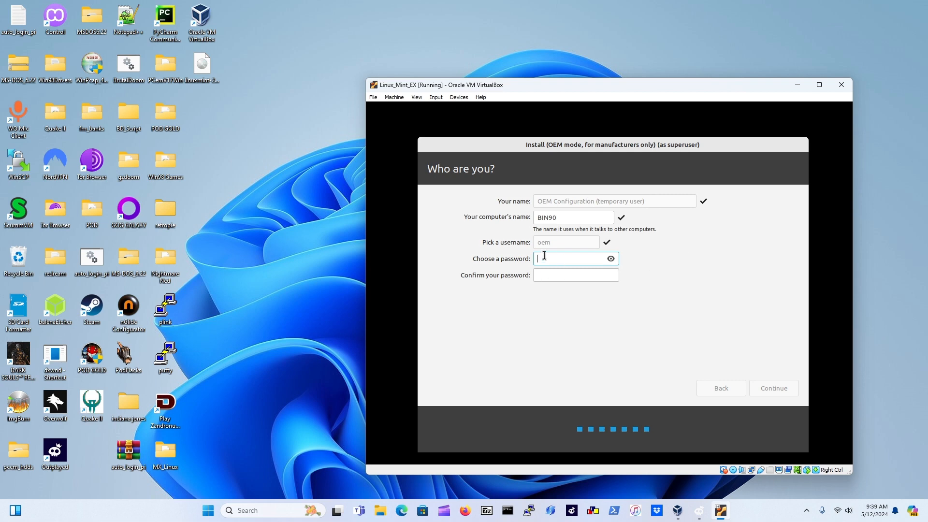
{"action": "type", "text": "12345678"}
{"action": "key", "text": "Tab"}
{"action": "type", "text": "123456"}
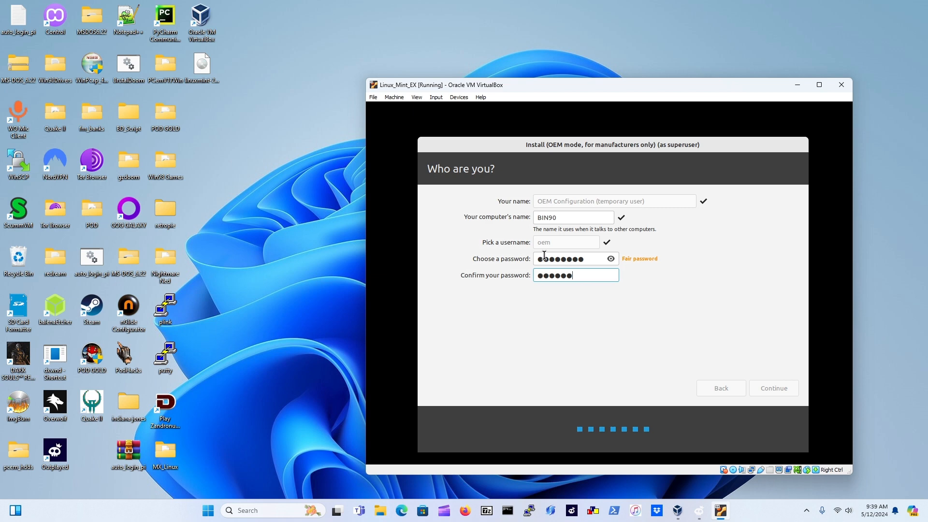
{"action": "type", "text": "78"}
{"action": "left_click", "coordinate": [778, 390]}
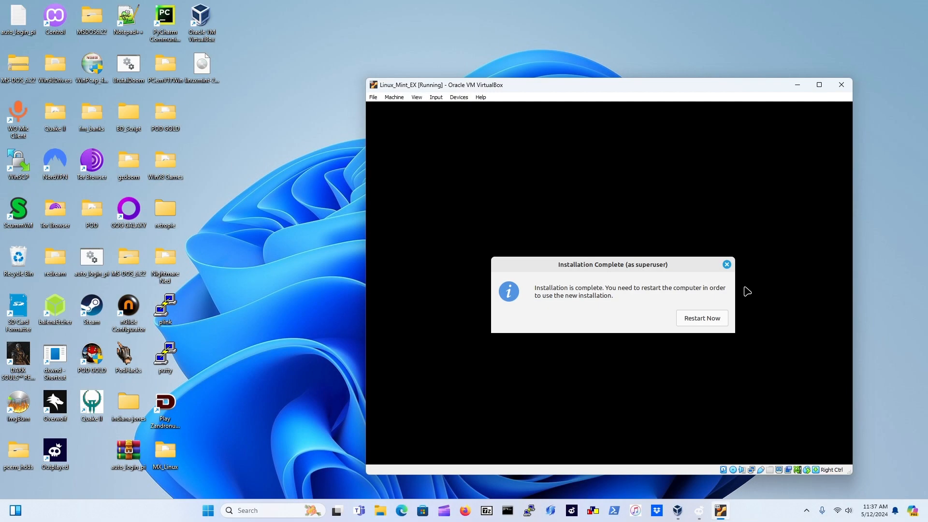
Restart the VM after installation and dismiss the failed-boot DVD prompt
{"action": "left_click", "coordinate": [719, 321]}
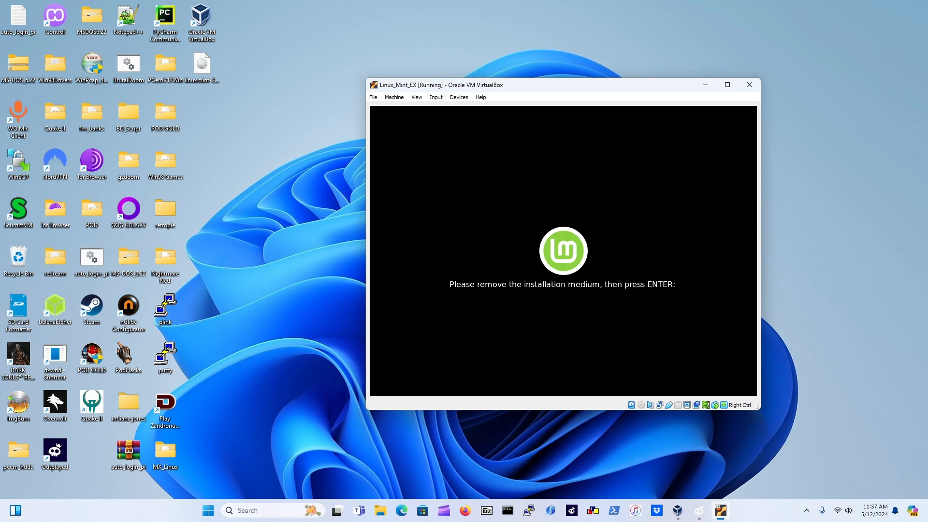
{"action": "left_click", "coordinate": [400, 99]}
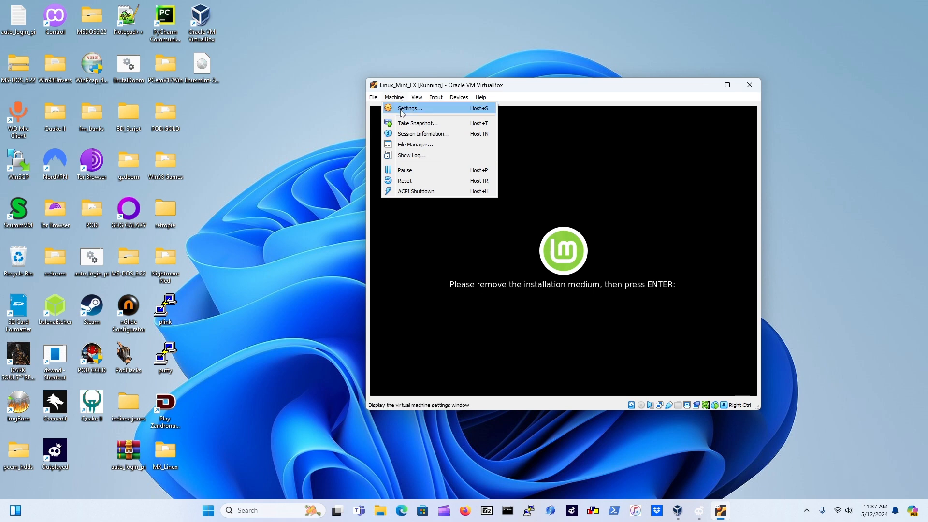
{"action": "left_click", "coordinate": [444, 273]}
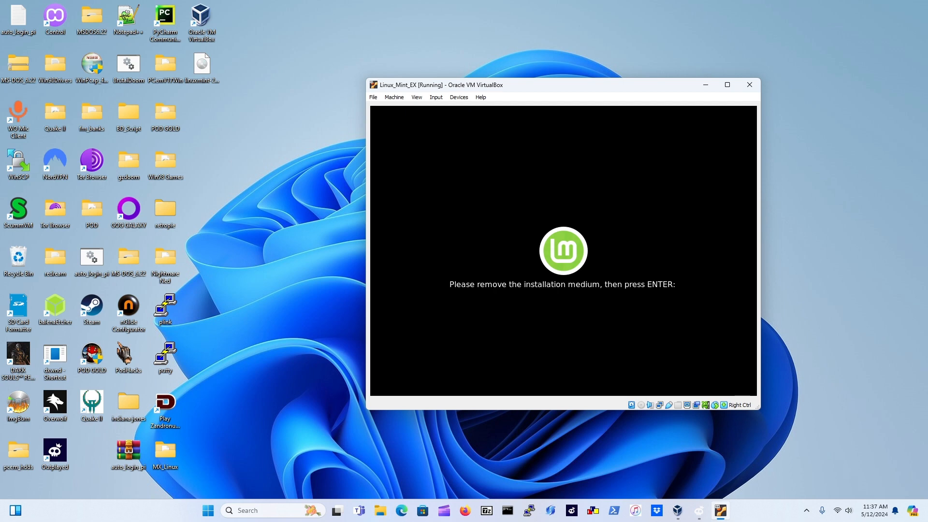
{"action": "key", "text": "Return"}
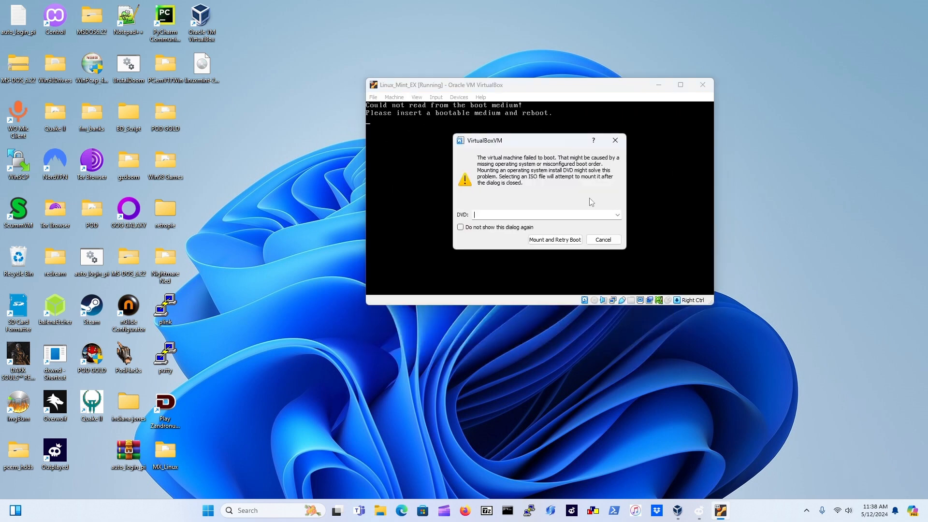
{"action": "left_click", "coordinate": [604, 240]}
Close the Linux_Mint_EX machine with 'Power off the machine' selected
{"action": "left_click", "coordinate": [375, 98]}
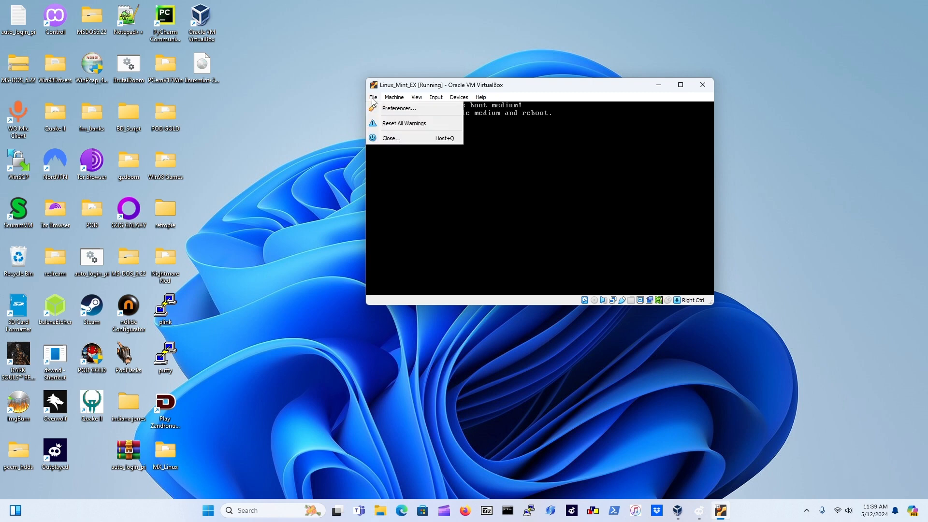
{"action": "mouse_move", "coordinate": [394, 98]}
{"action": "left_click", "coordinate": [389, 138]}
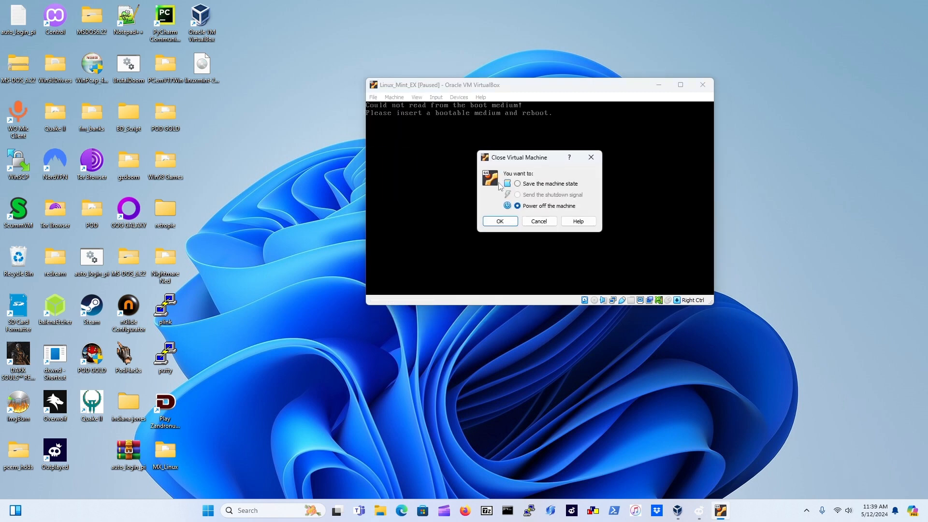
{"action": "left_click", "coordinate": [516, 222]}
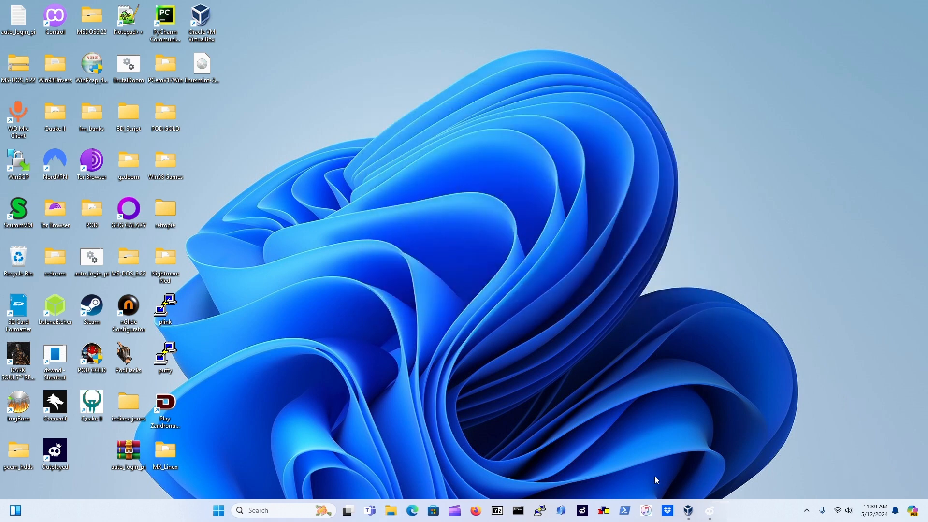
In System settings, disable Optical boot, put Hard Disk first, save, and start Linux_Mint_EX
{"action": "left_click", "coordinate": [688, 511]}
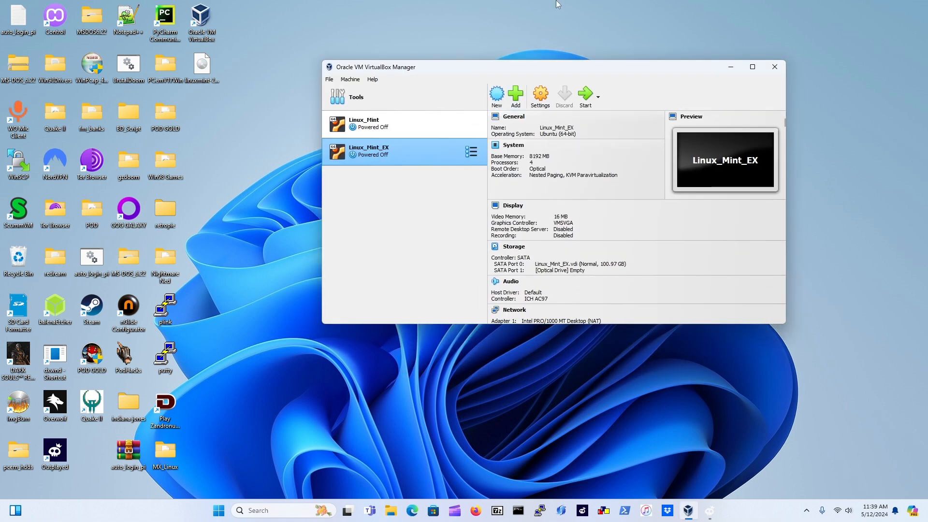
{"action": "left_click", "coordinate": [546, 102]}
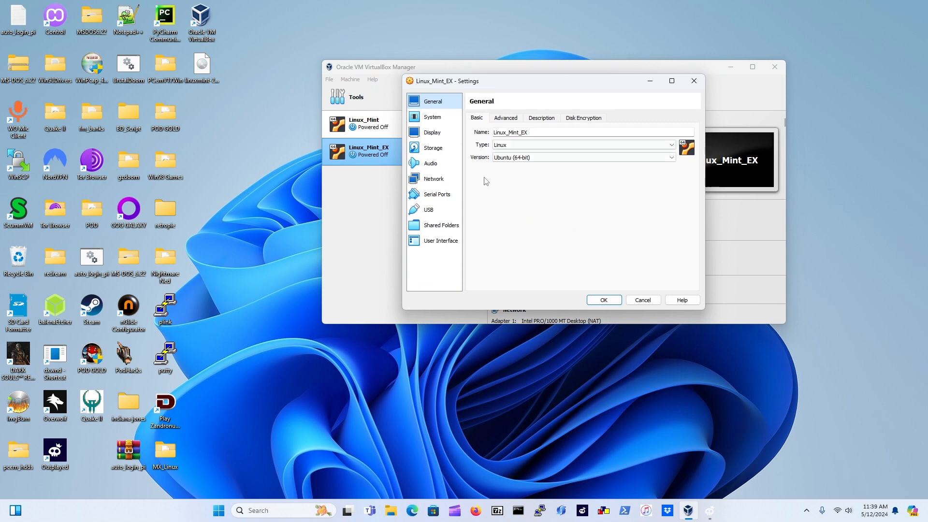
{"action": "left_click", "coordinate": [440, 118]}
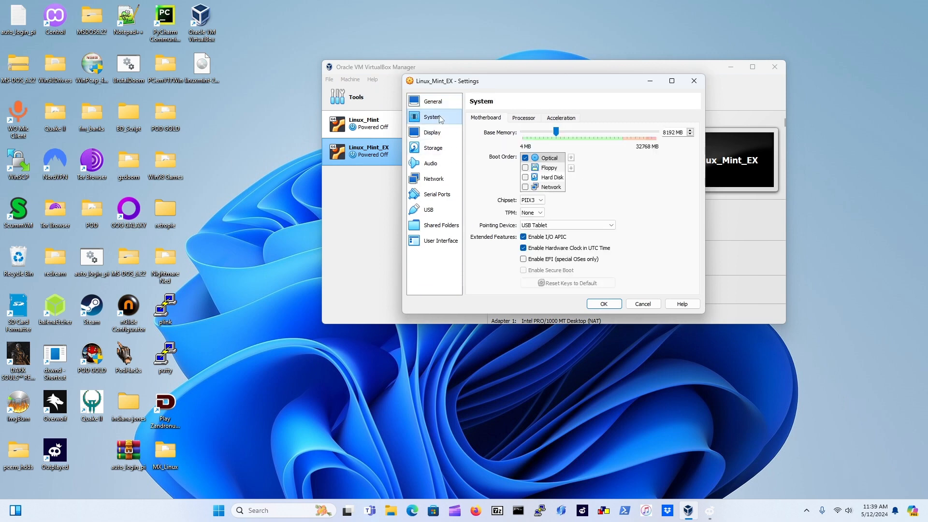
{"action": "left_click", "coordinate": [525, 159]}
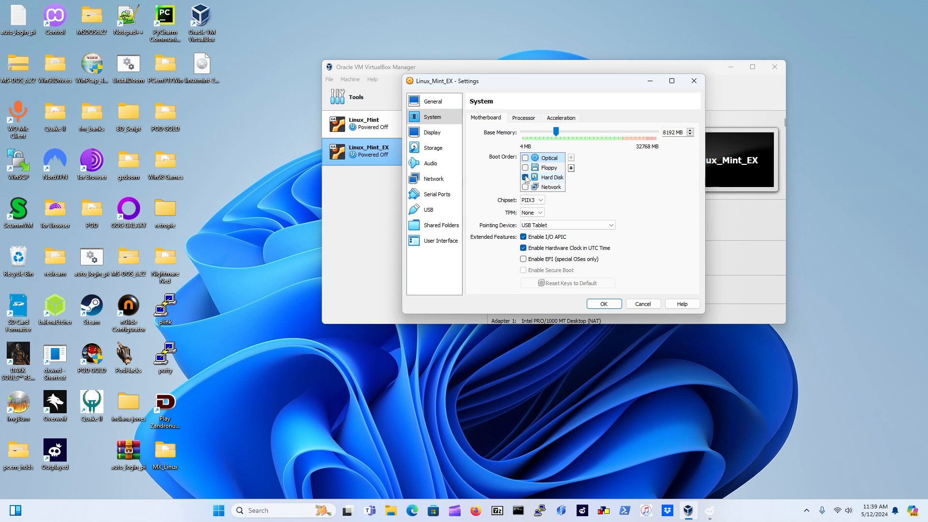
{"action": "left_click", "coordinate": [525, 178]}
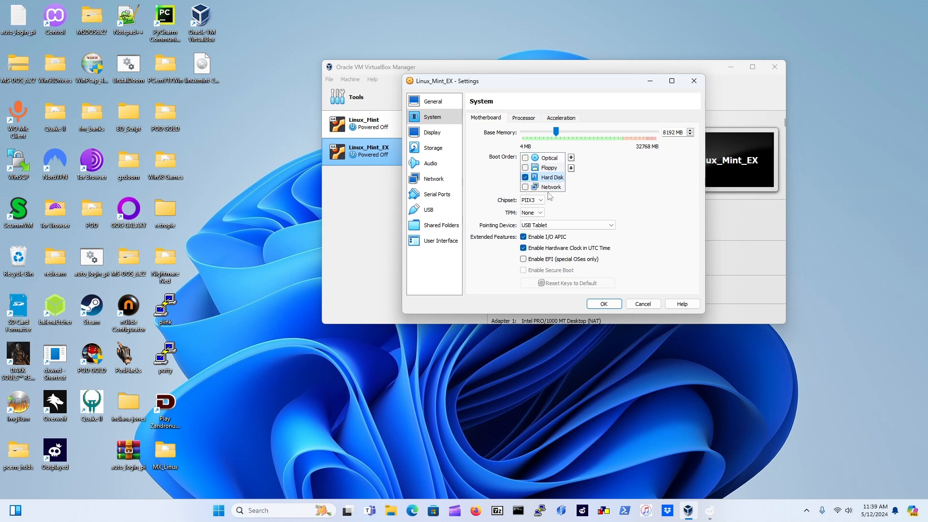
{"action": "left_click", "coordinate": [571, 159]}
{"action": "left_click", "coordinate": [571, 159]}
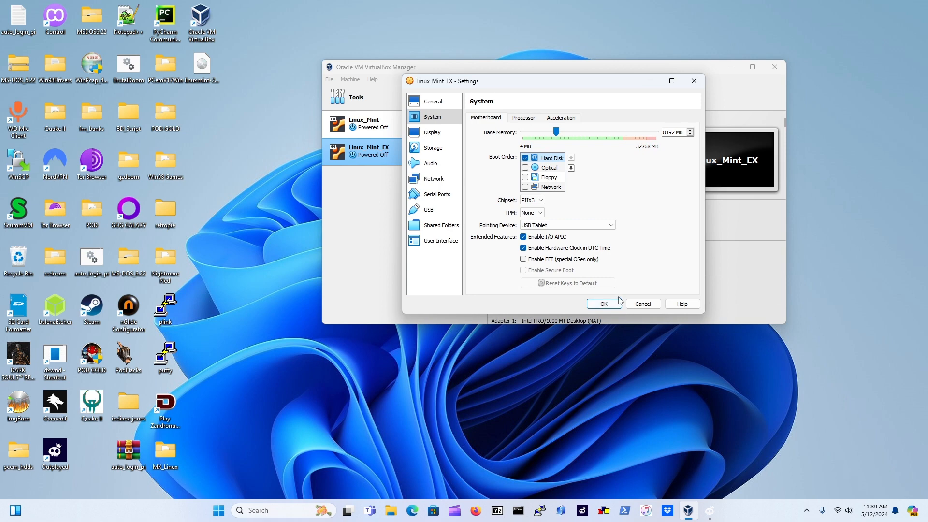
{"action": "left_click", "coordinate": [604, 306]}
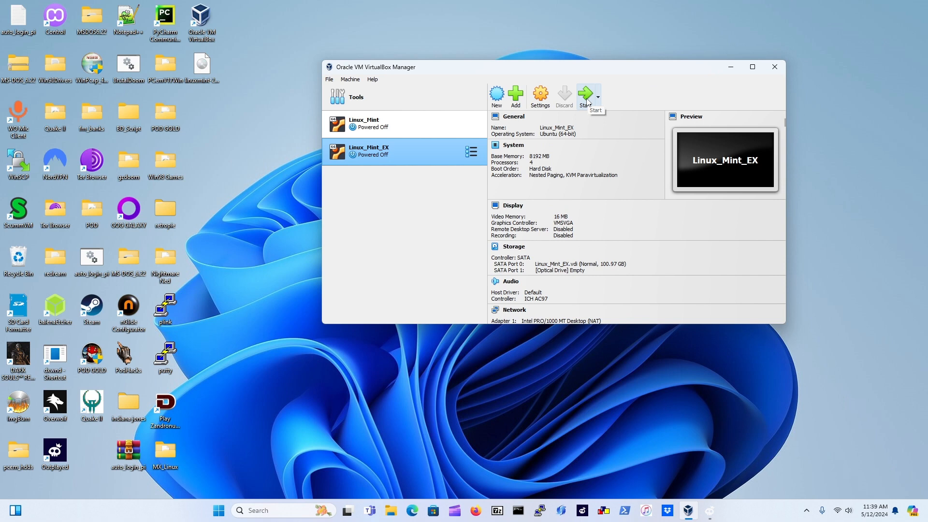
{"action": "left_click", "coordinate": [586, 97]}
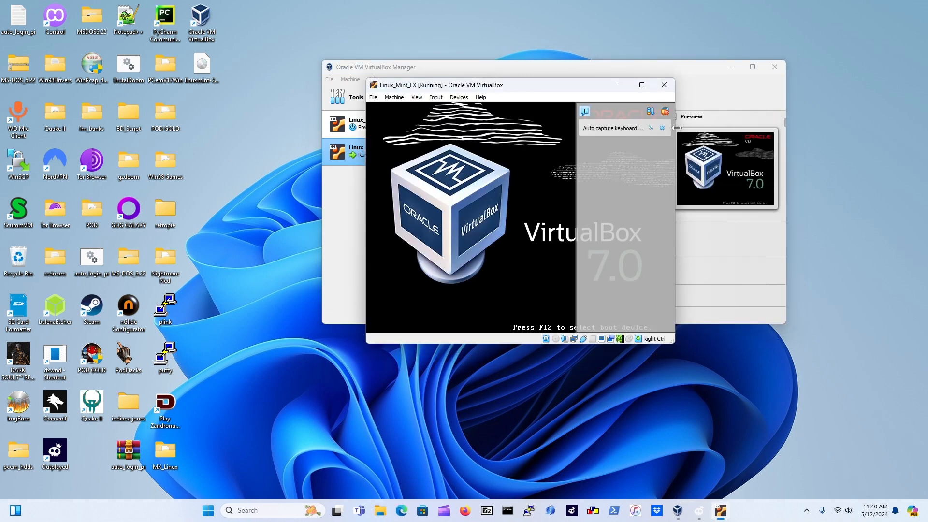
Dismiss the keyboard, mouse and network notices and close the Linux Mint Welcome window
{"action": "left_click", "coordinate": [663, 113]}
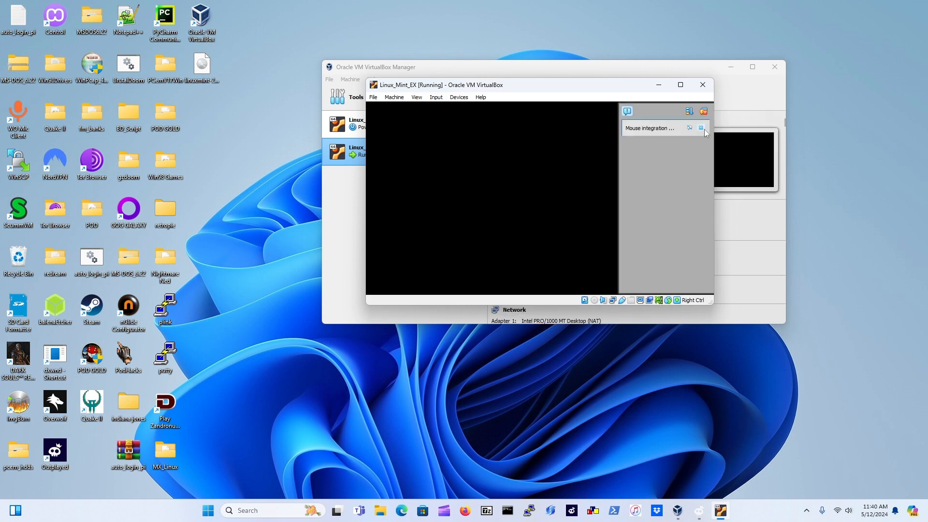
{"action": "left_click", "coordinate": [704, 130]}
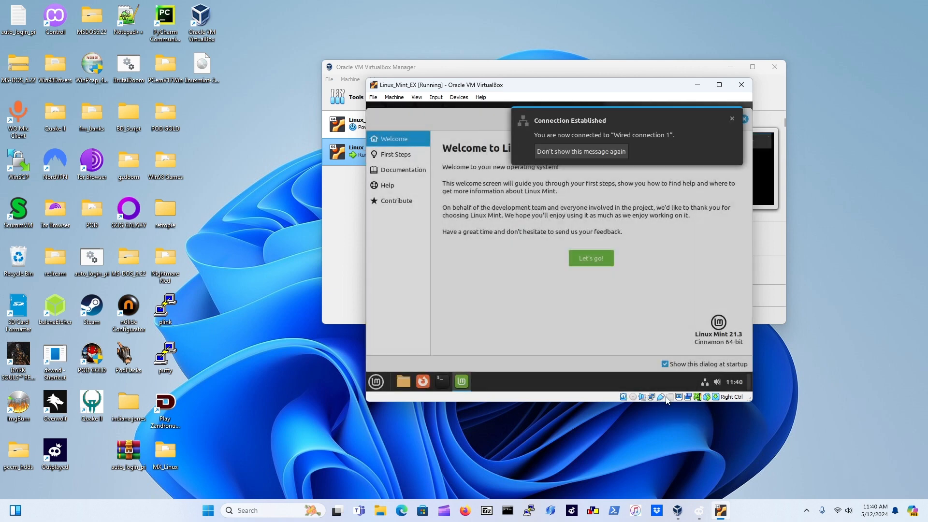
{"action": "left_click", "coordinate": [604, 153]}
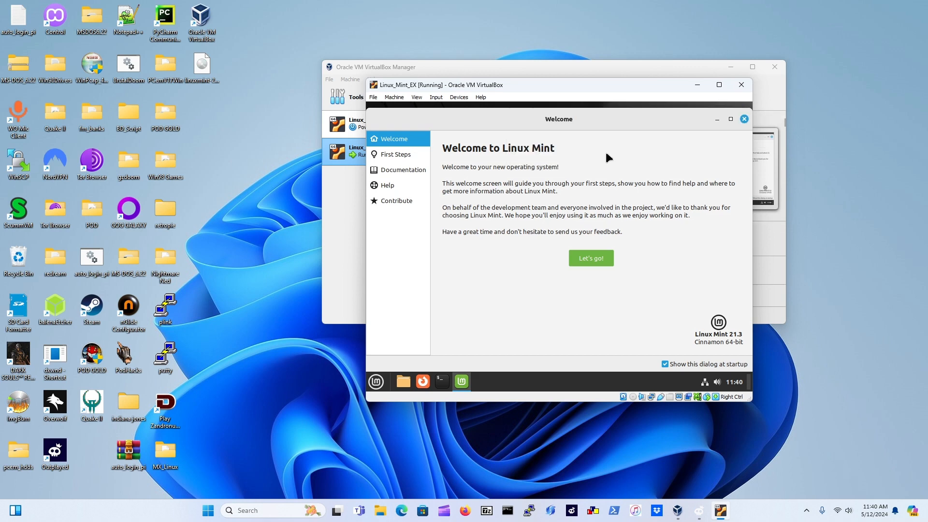
{"action": "left_click", "coordinate": [746, 119]}
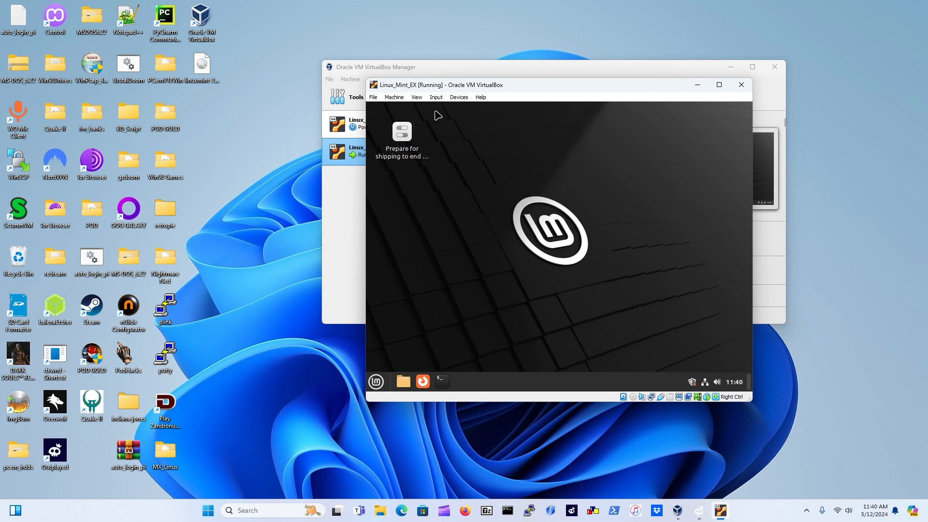
Insert the Guest Additions CD image from the Devices menu
{"action": "left_click", "coordinate": [459, 98]}
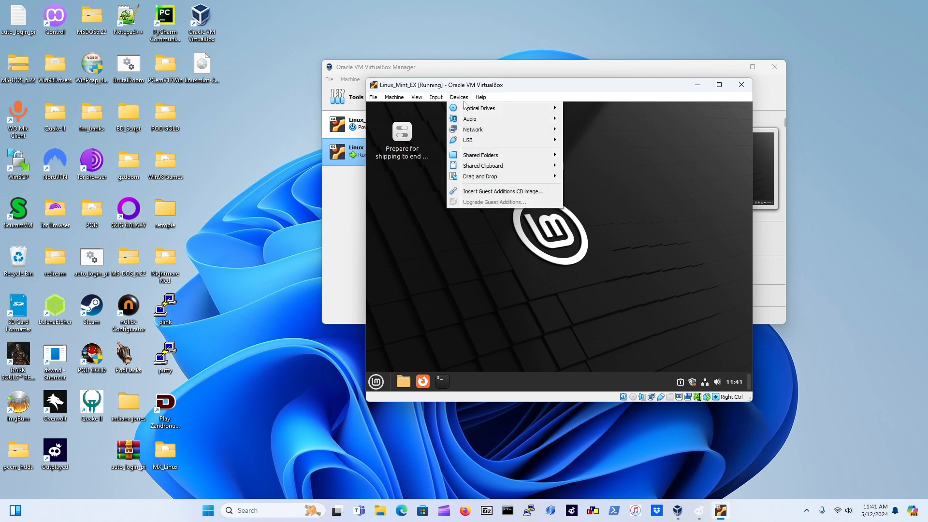
{"action": "mouse_move", "coordinate": [468, 109]}
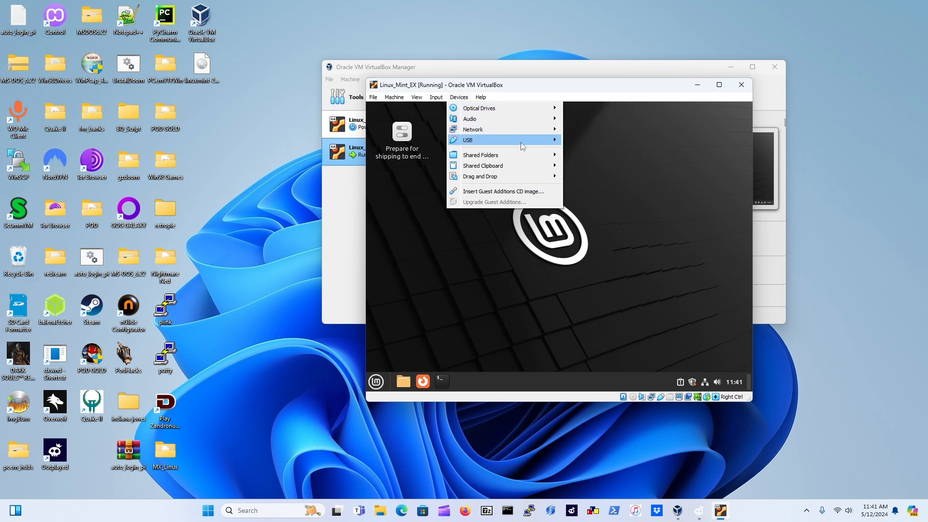
{"action": "mouse_move", "coordinate": [524, 141]}
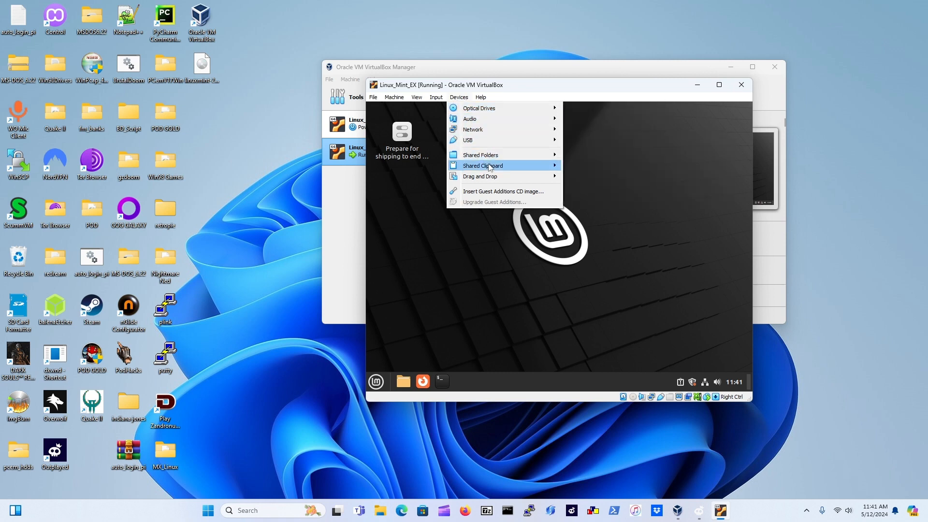
{"action": "left_click", "coordinate": [539, 196]}
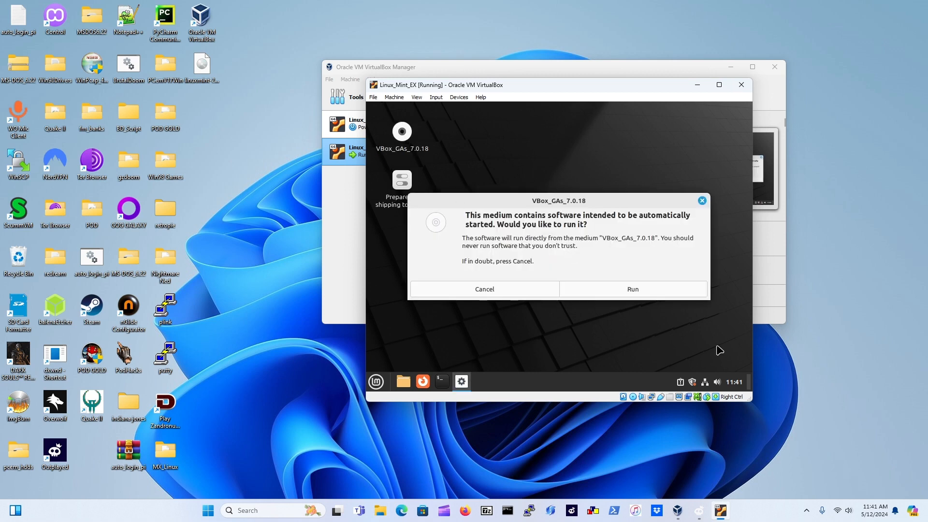
Run the Guest Additions CD software and authenticate with the user's password
{"action": "left_click", "coordinate": [656, 290]}
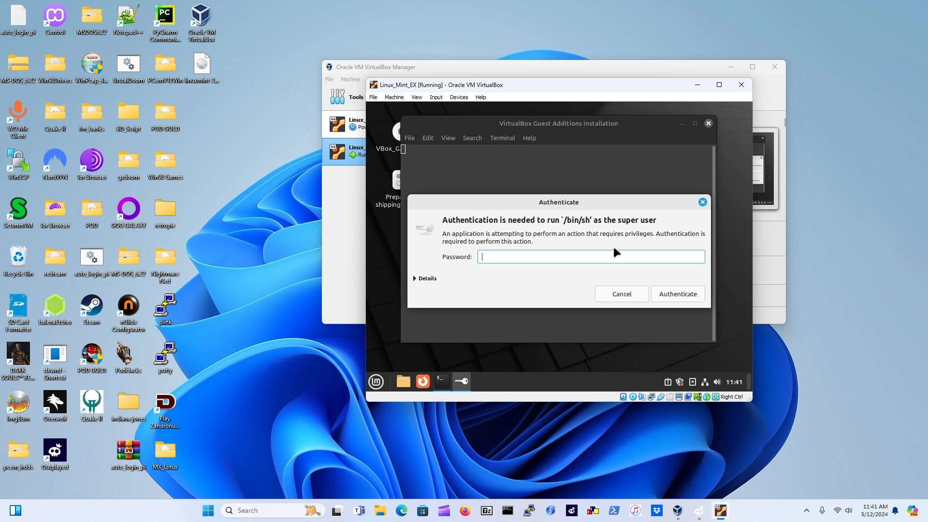
{"action": "type", "text": "********"}
{"action": "key", "text": "Return"}
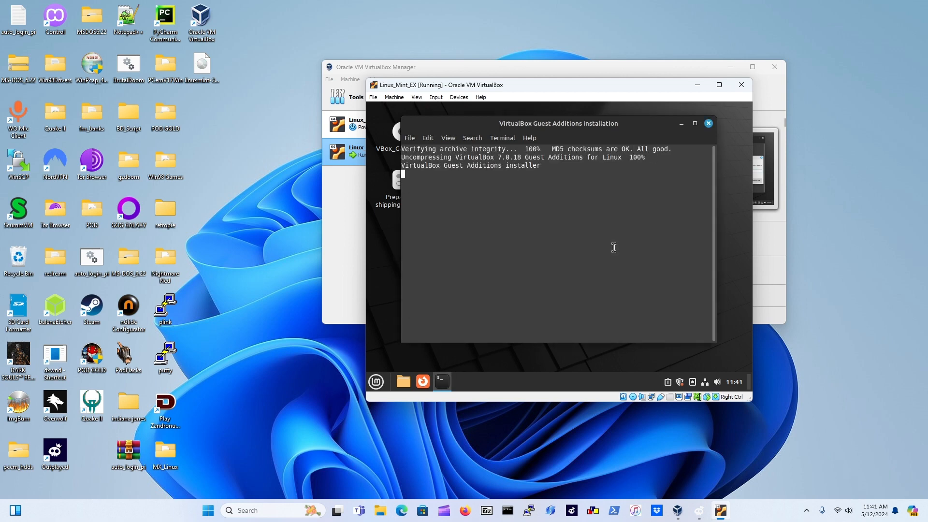